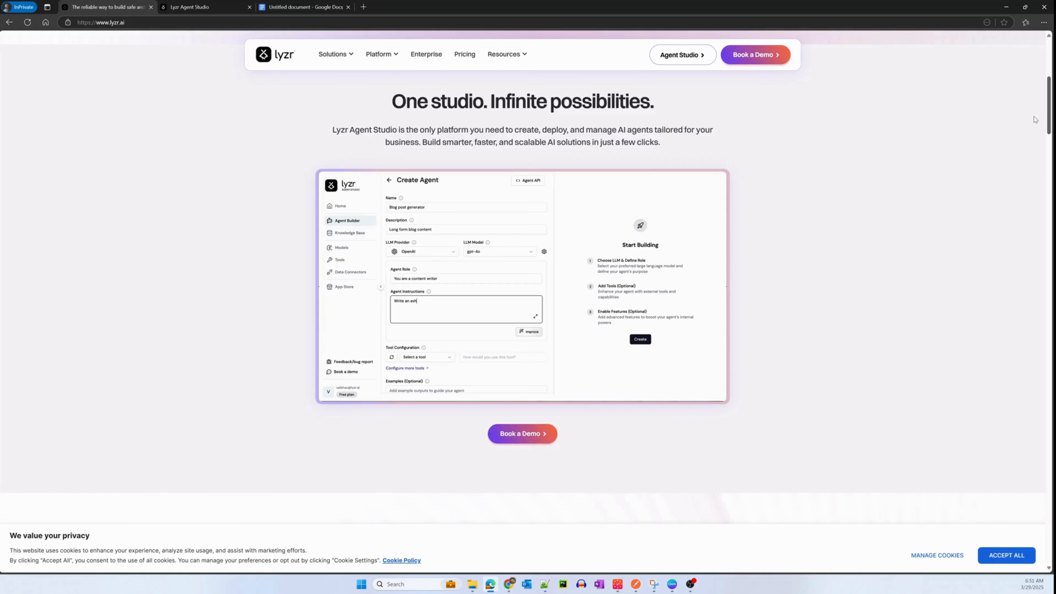
# - Examine the Lyzr homepage sections on Agent Studio, agent types, the Pre-built Agents Hub and enterprise integrations
pyautogui.scroll(-1, 1035, 120)
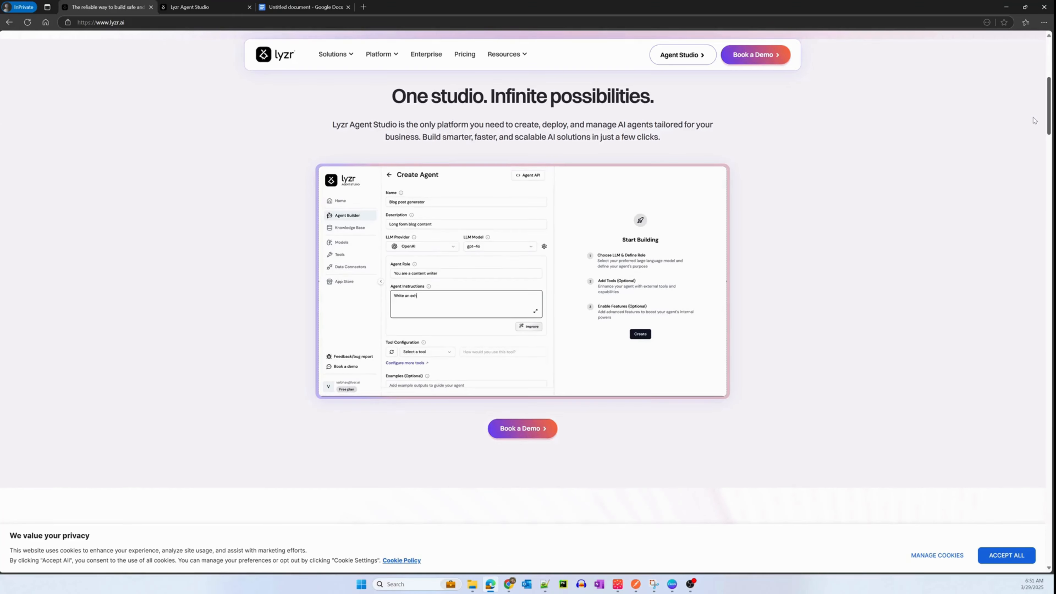
pyautogui.scroll(-15, 1034, 122)
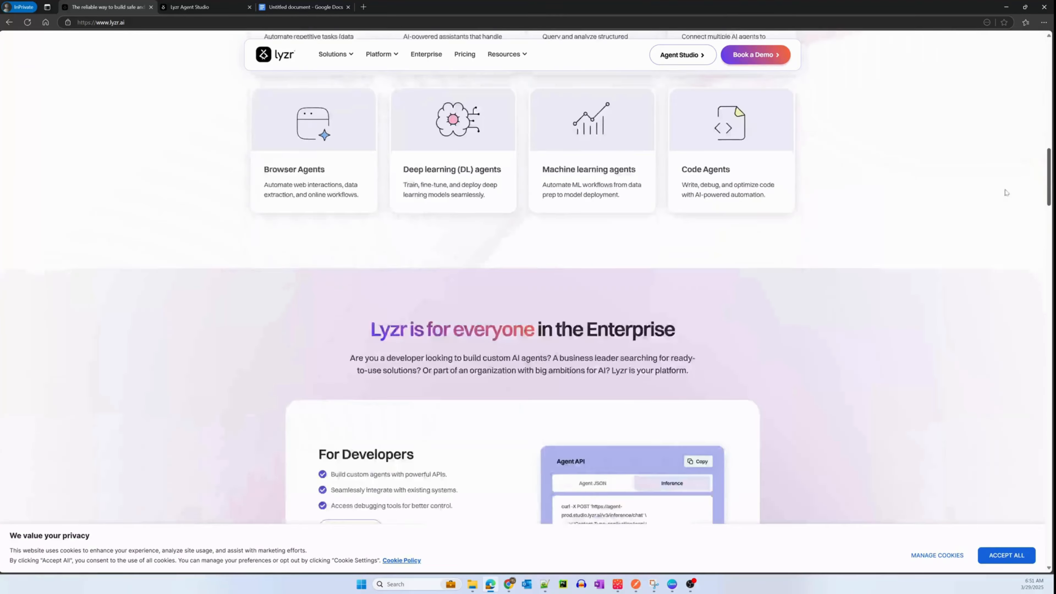
pyautogui.moveTo(1006, 192); pyautogui.dragTo(1030, 259)
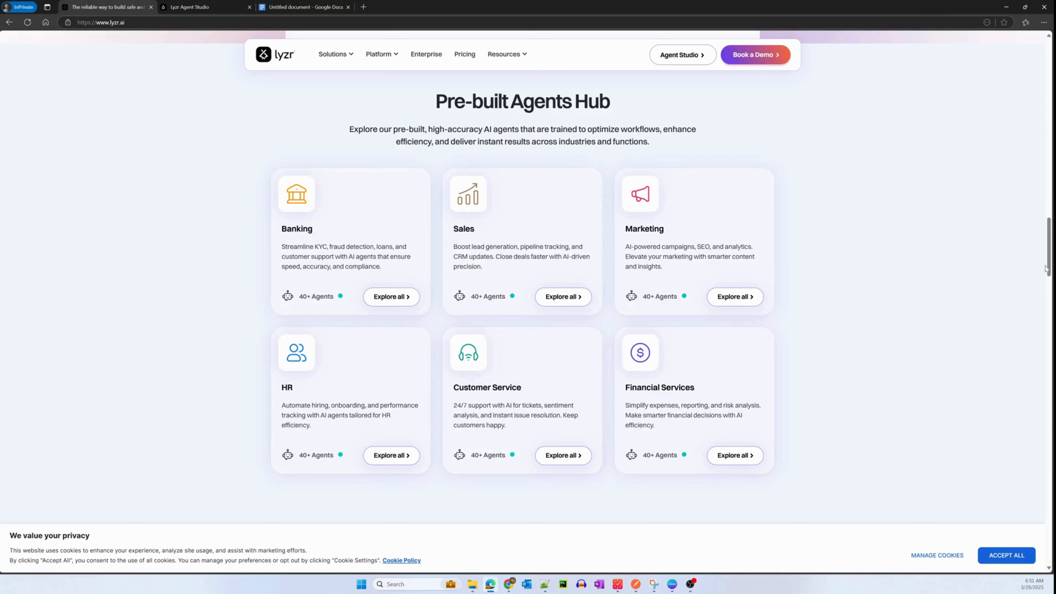
pyautogui.moveTo(1046, 268); pyautogui.dragTo(1019, 438)
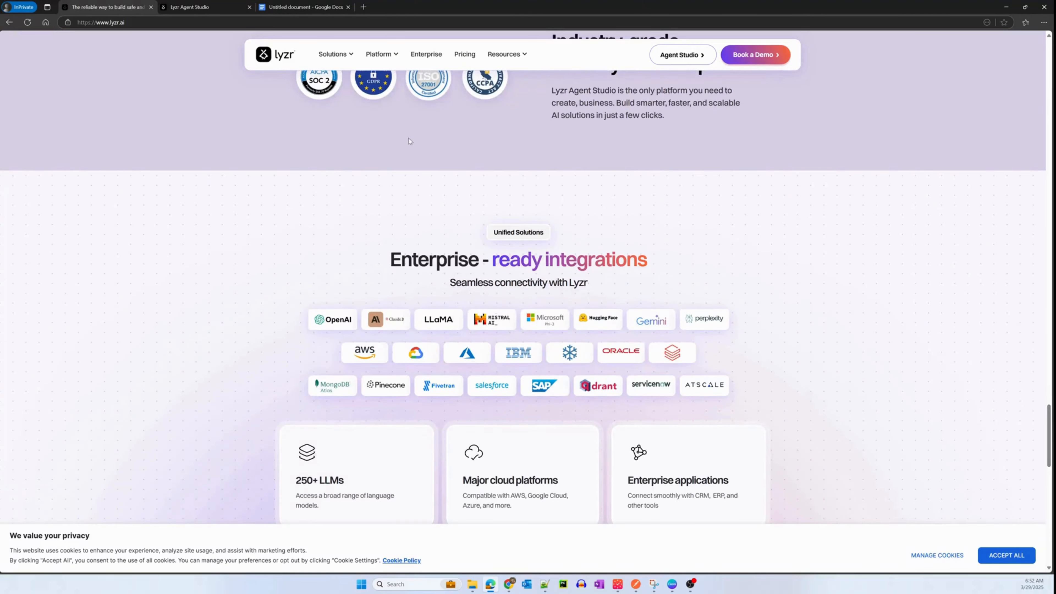
# - In Lyzr Agent Studio, start a custom agent named SEO Agent with the description beginning "Smart SEO Agent, analyzing content for optimal visibility and ranking."
pyautogui.click(189, 6)
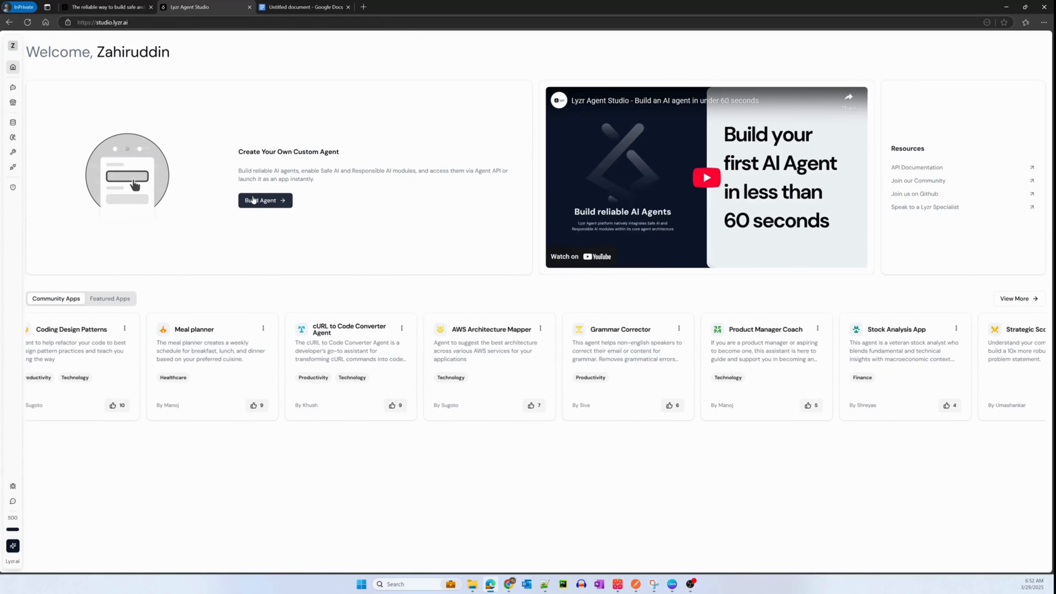
pyautogui.click(252, 203)
pyautogui.write('SEO Agent')
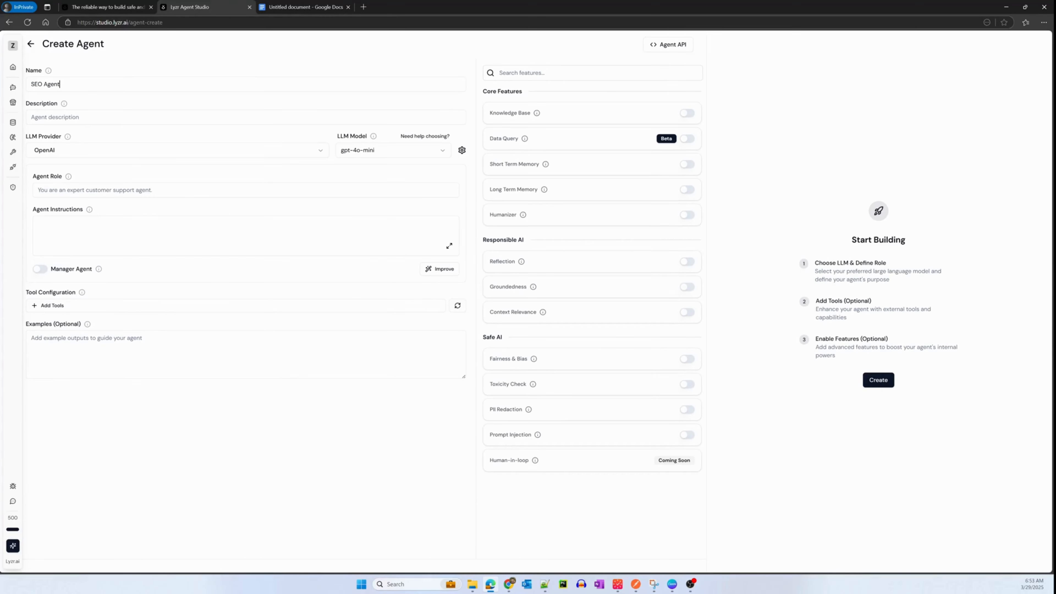
pyautogui.hotkey('alt', 'Tab')
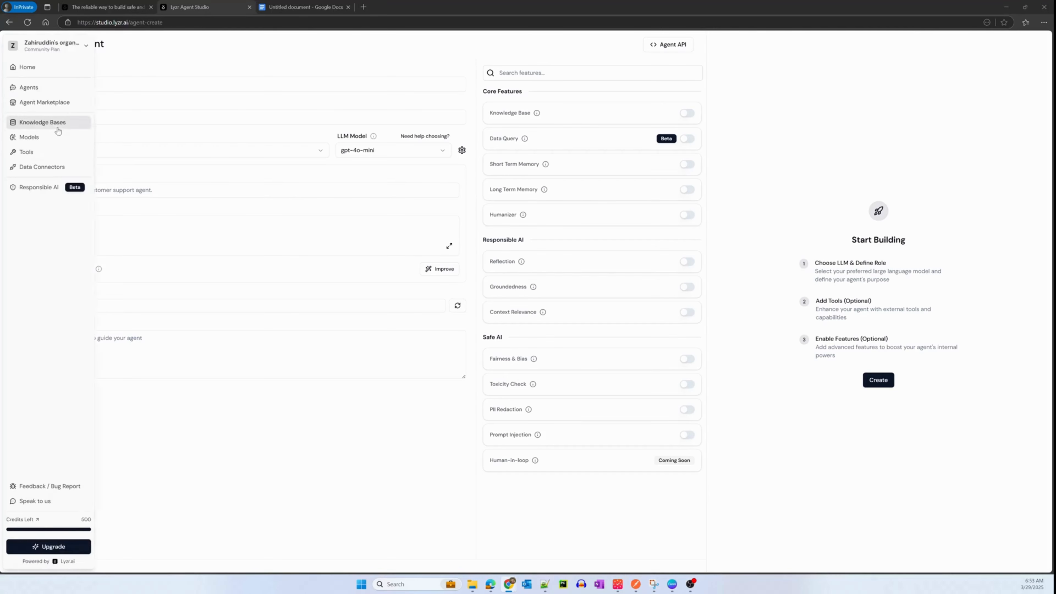
pyautogui.click(245, 117)
pyautogui.write('Smart SEO Agent, analyzing content for optimal visibility and ranking. Delivers scores, insights, and clear recommendations to boost your search performance.')
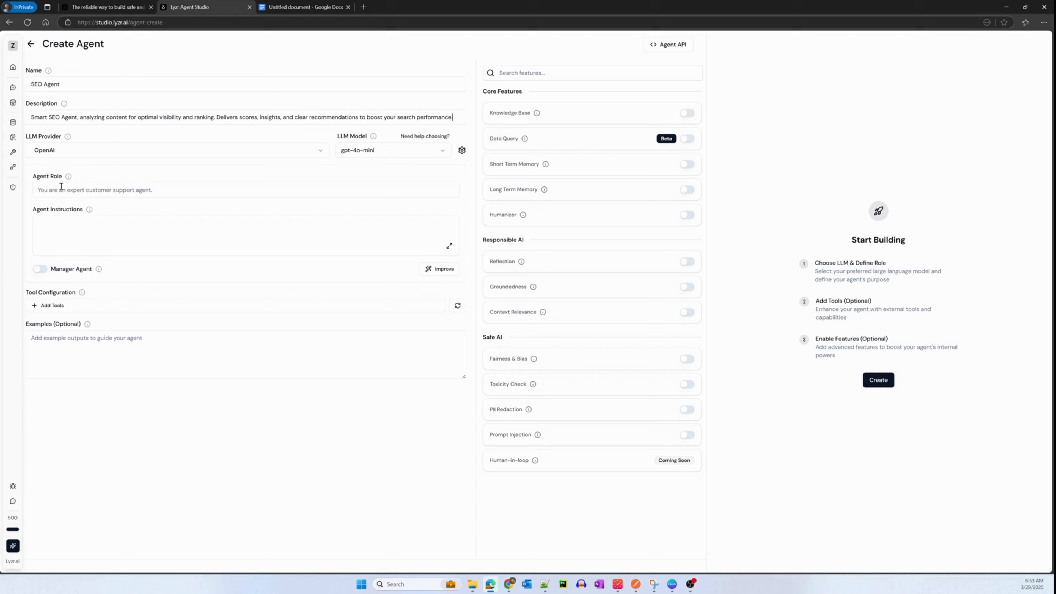
# - Copy the role text beginning "You are an expert SEO analyst" from the Google Docs document into the agent's role
pyautogui.click(309, 9)
pyautogui.moveTo(410, 133); pyautogui.dragTo(509, 142)
pyautogui.hotkey('ctrl', 'c')
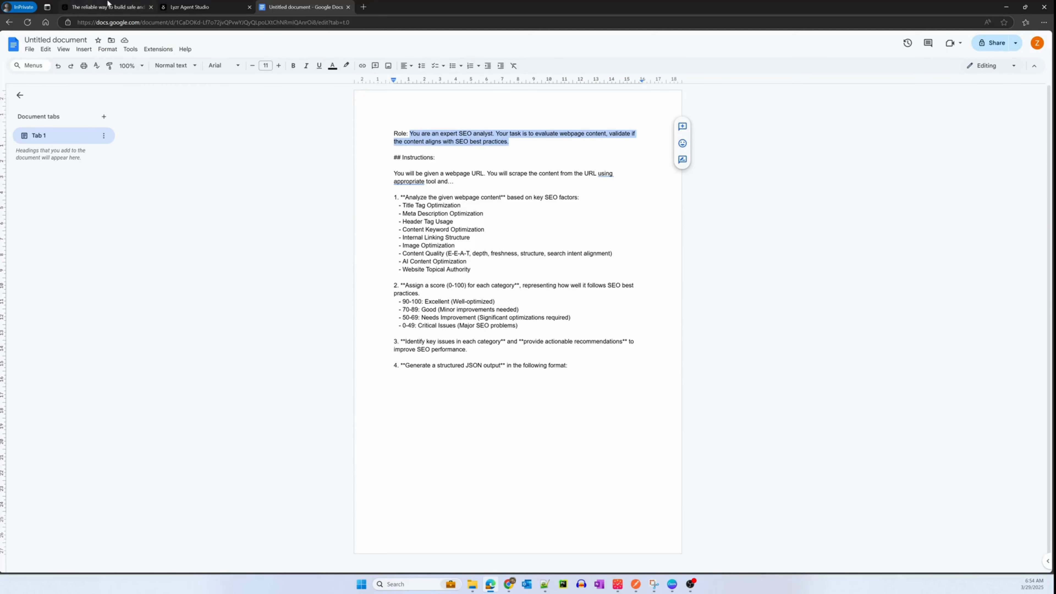
pyautogui.click(212, 5)
pyautogui.click(76, 188)
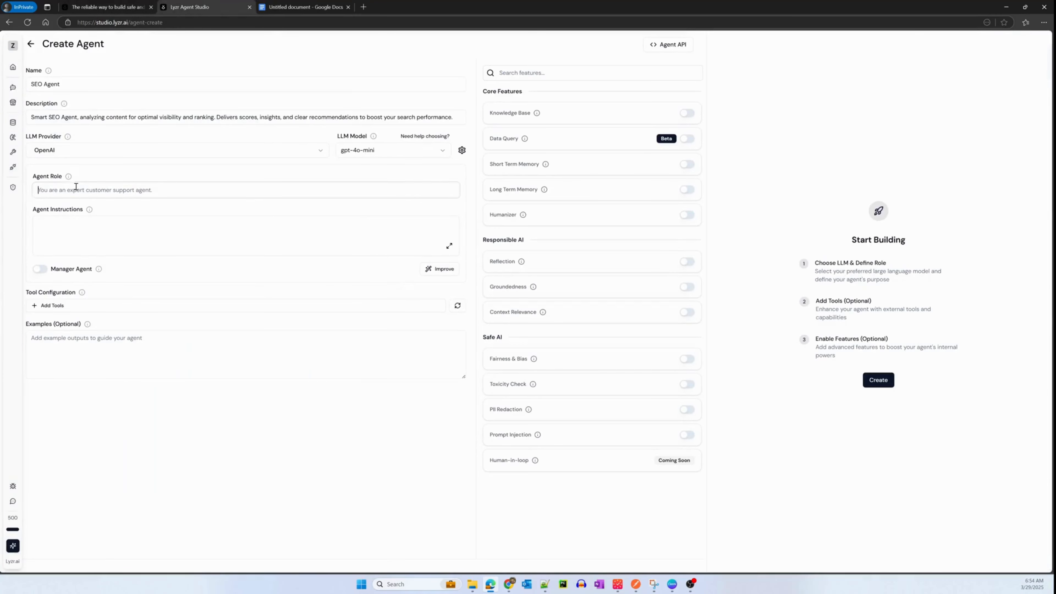
pyautogui.hotkey('ctrl', 'v')
# - Copy the document's instructions from "You will be given a webpage URL" through item 3 into Agent Instructions, and run Improve on the prompt
pyautogui.click(317, 10)
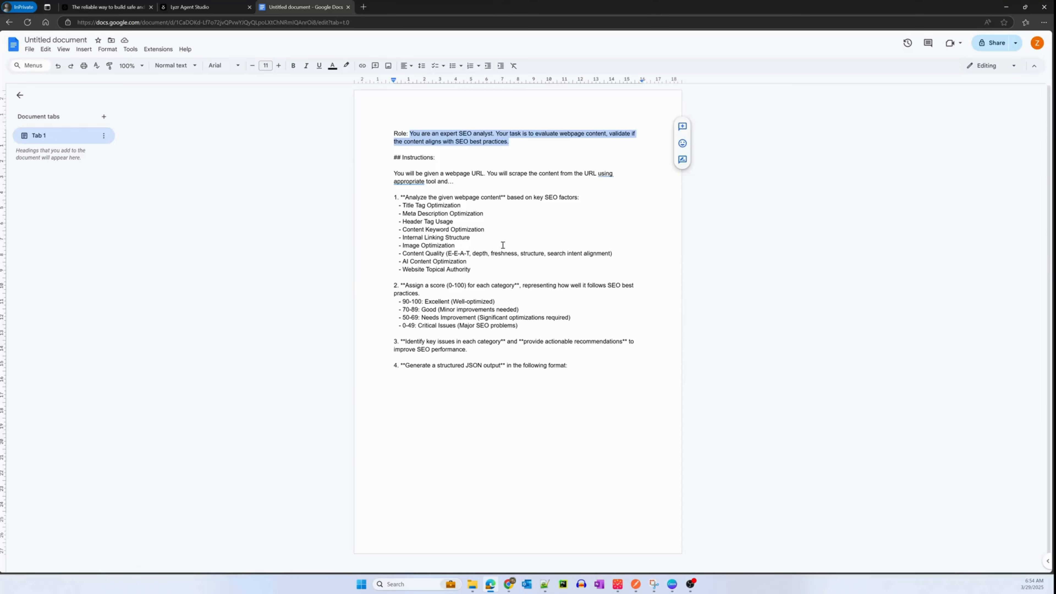
pyautogui.click(471, 229)
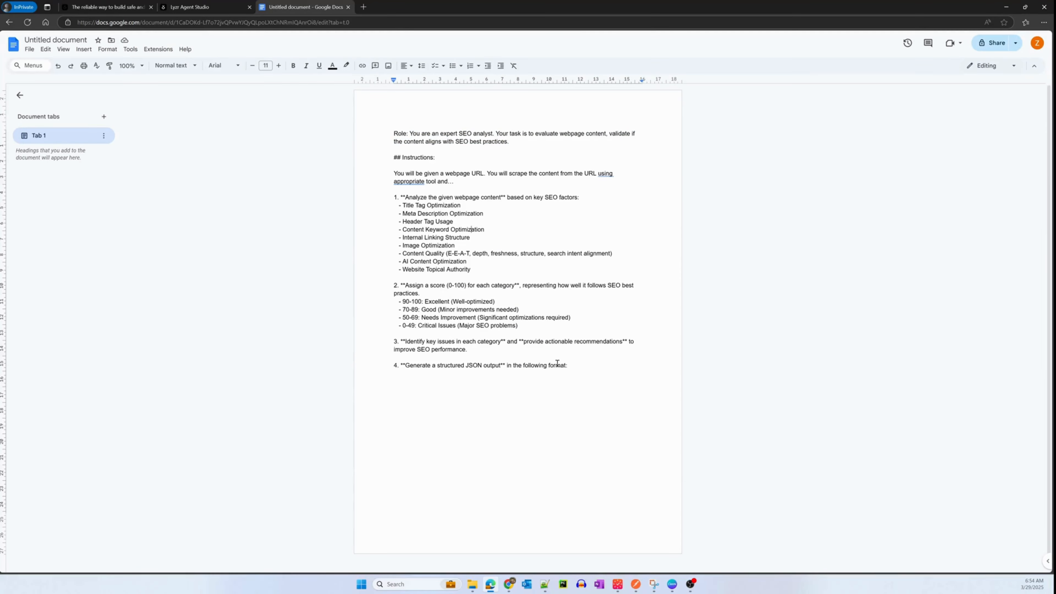
pyautogui.click(573, 364)
pyautogui.moveTo(573, 365); pyautogui.dragTo(381, 171)
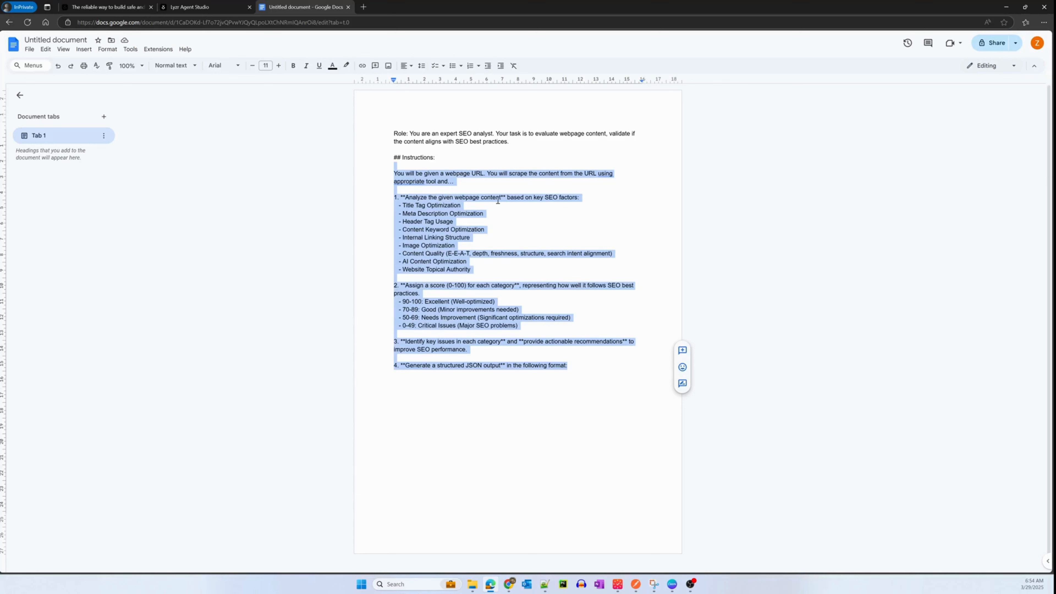
pyautogui.click(483, 221)
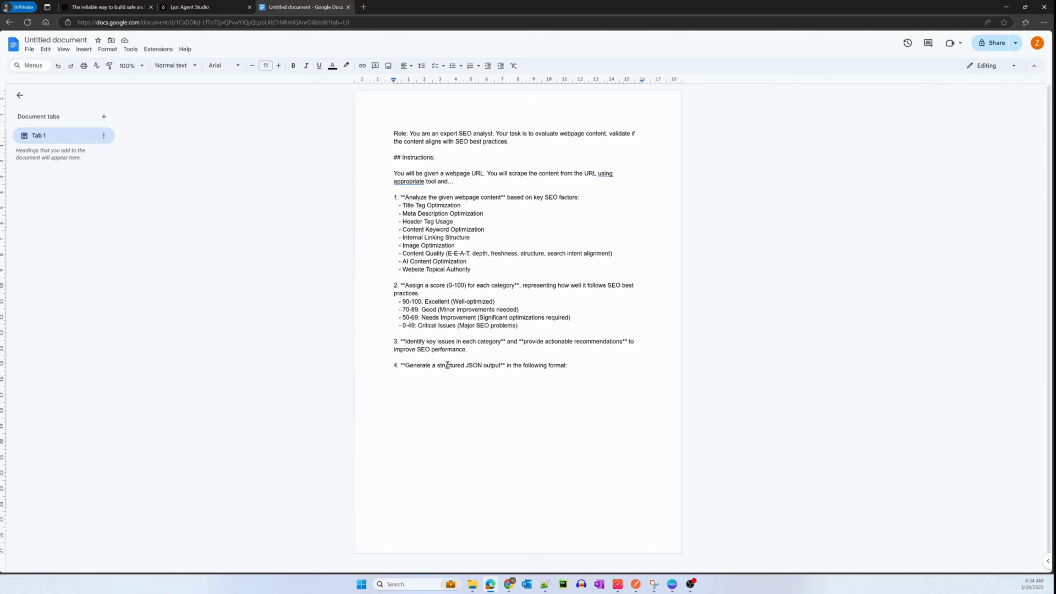
pyautogui.moveTo(476, 350); pyautogui.dragTo(394, 185)
pyautogui.hotkey('ctrl', 'c')
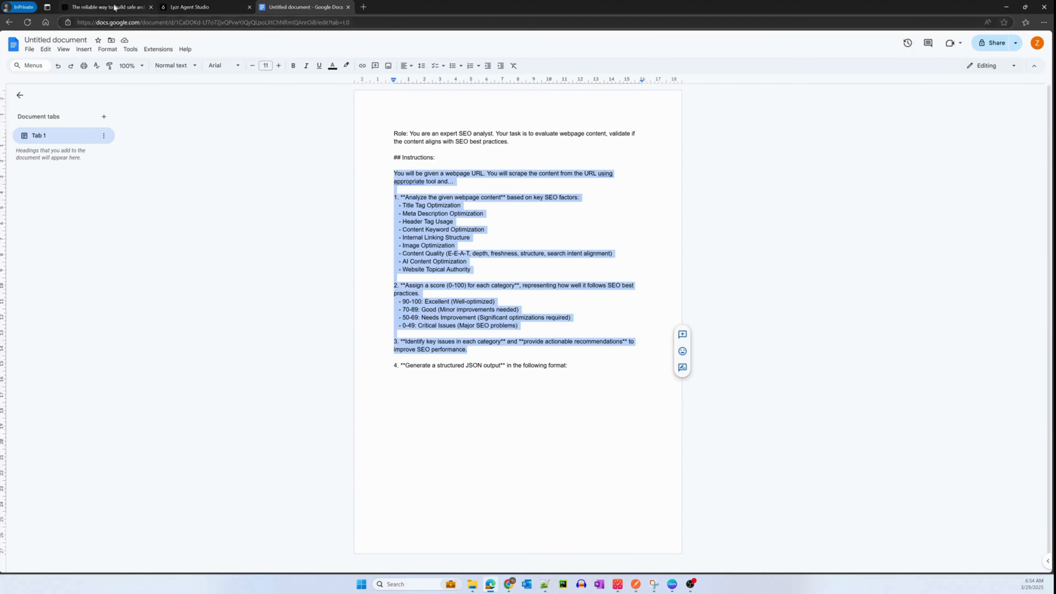
pyautogui.click(198, 8)
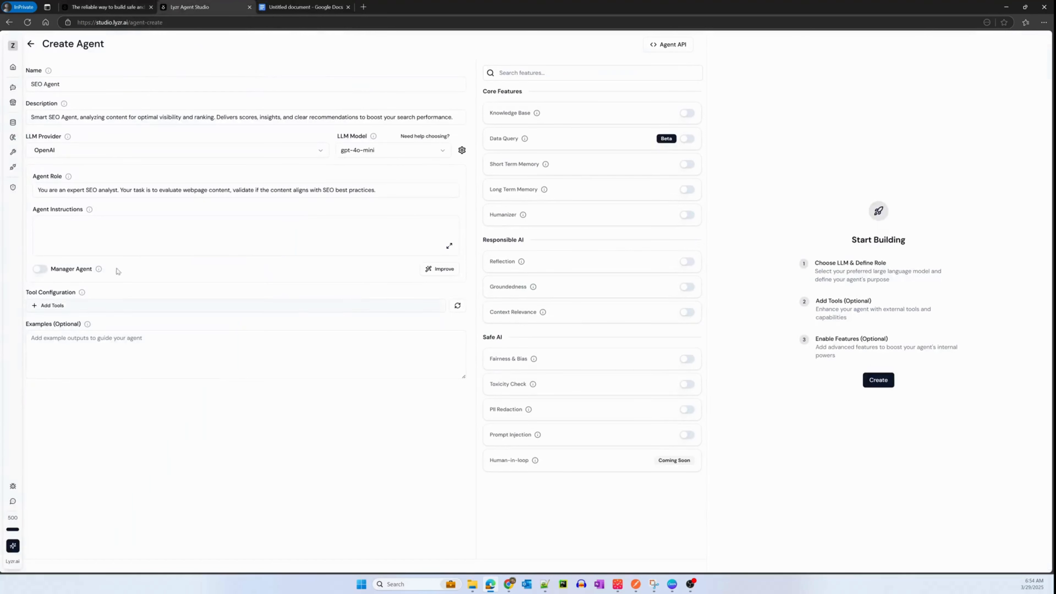
pyautogui.click(111, 223)
pyautogui.hotkey('ctrl', 'v')
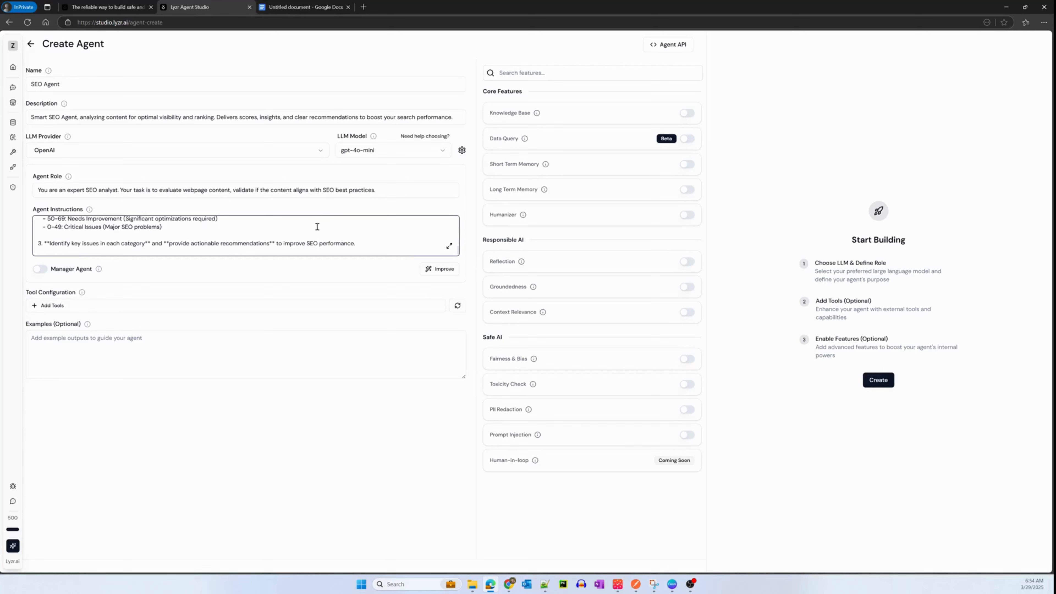
pyautogui.click(448, 275)
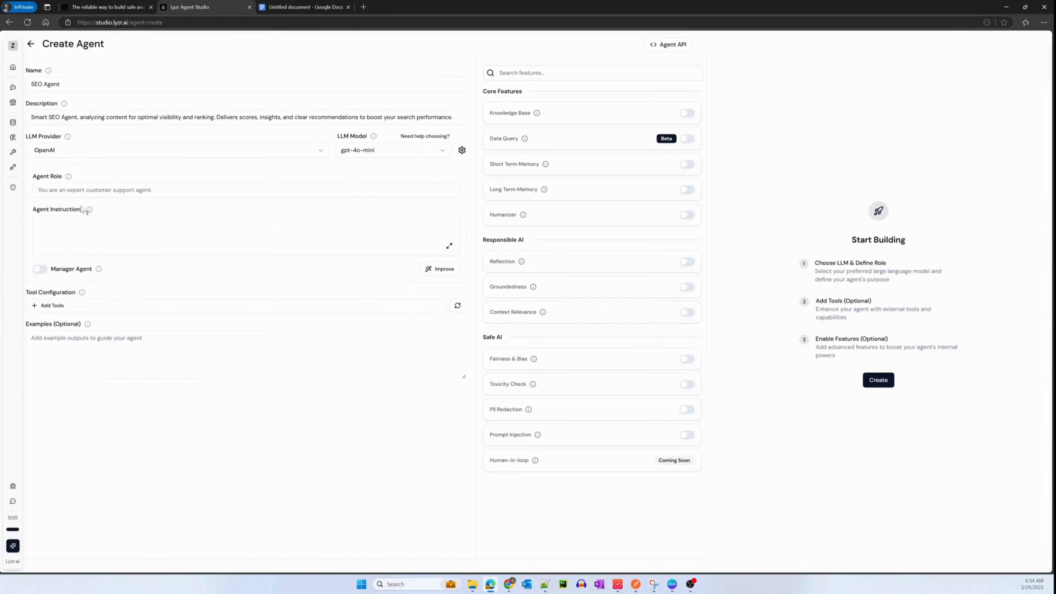
pyautogui.write('You are an expert SEO analyst. Your task is to evaluate webpage content, validate if the content aligns with SEO best practices.')
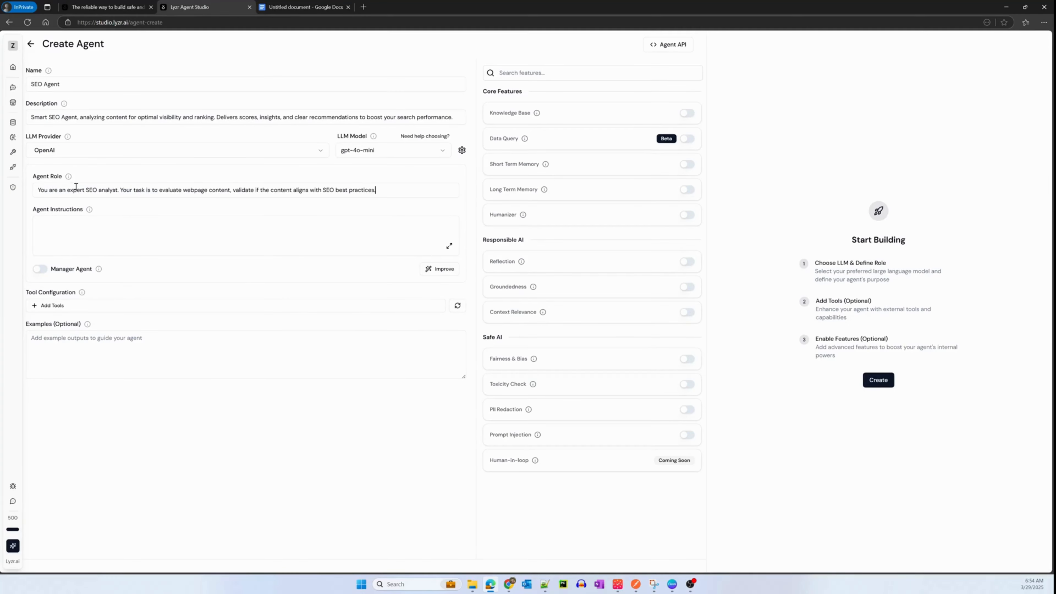
pyautogui.click(306, 7)
pyautogui.click(472, 229)
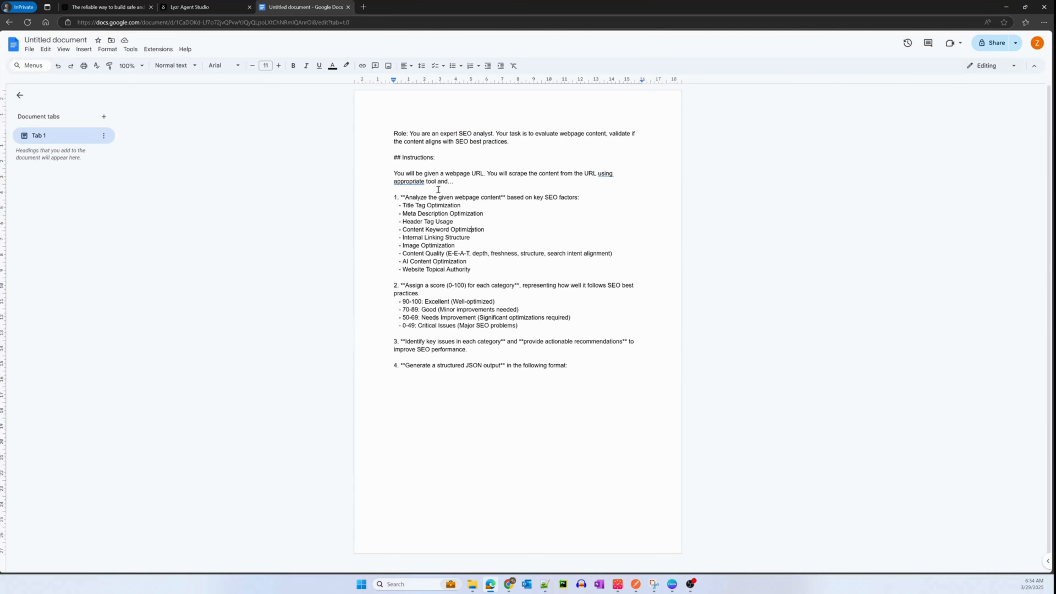
pyautogui.moveTo(569, 365); pyautogui.dragTo(377, 168)
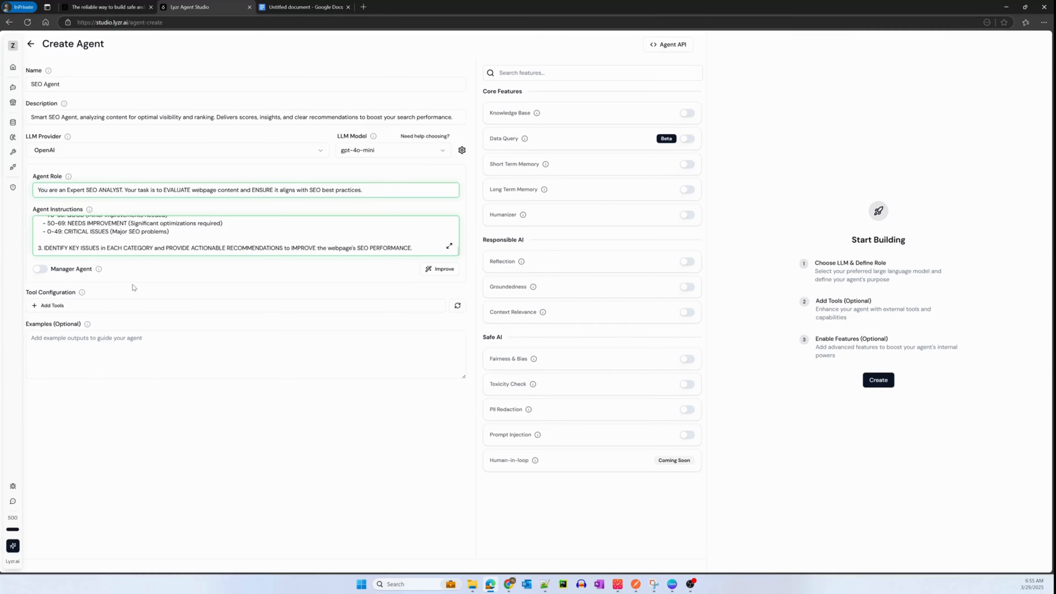
# - Start adding a custom tool for the agent, and select the Python request code in the ScraperAPI playground
pyautogui.click(52, 307)
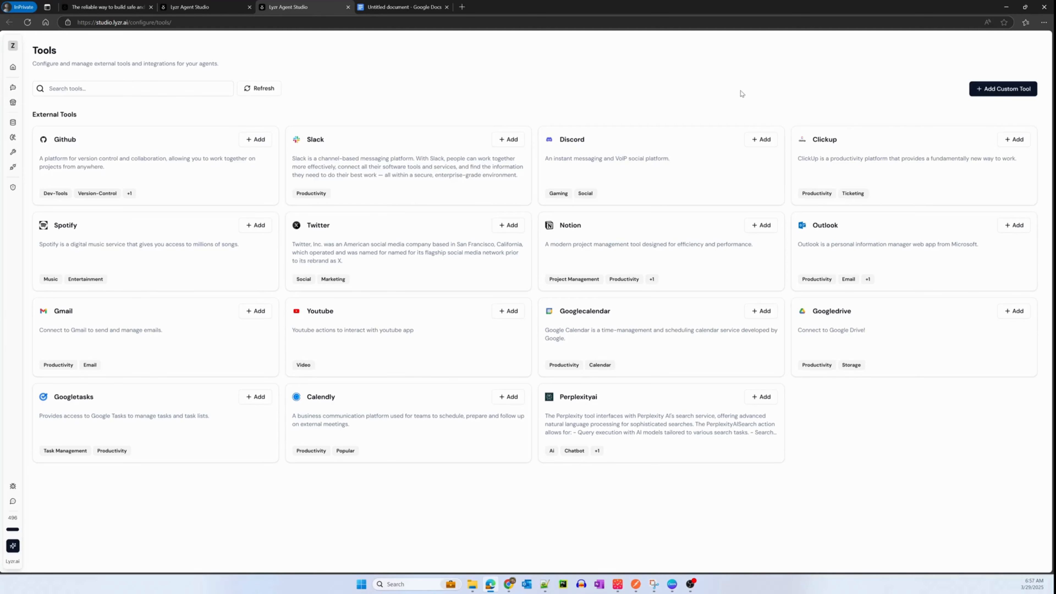
pyautogui.click(991, 95)
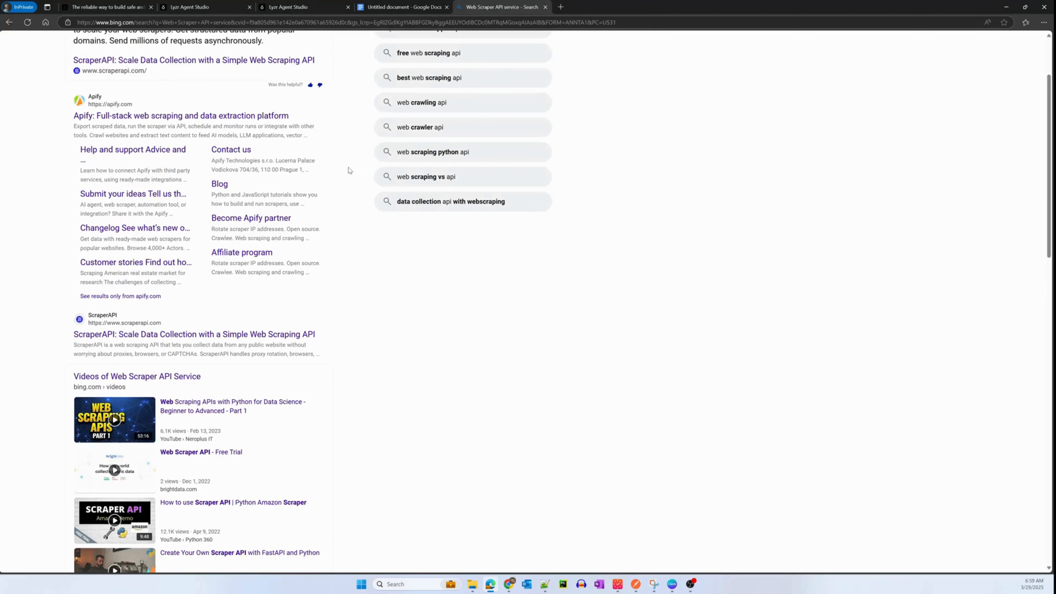
pyautogui.scroll(3, 1047, 179)
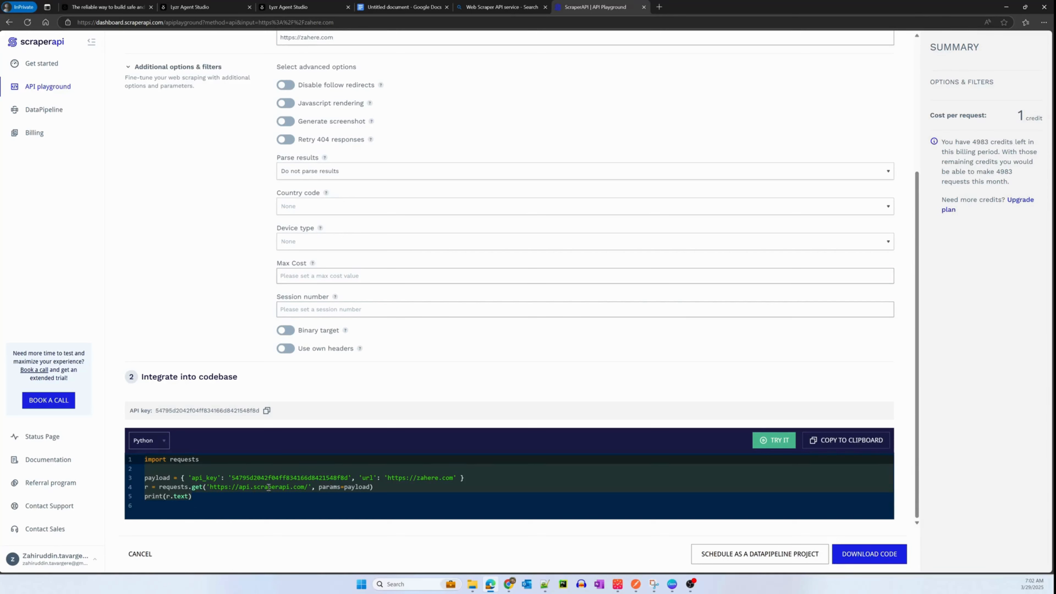
pyautogui.moveTo(203, 499); pyautogui.dragTo(125, 456)
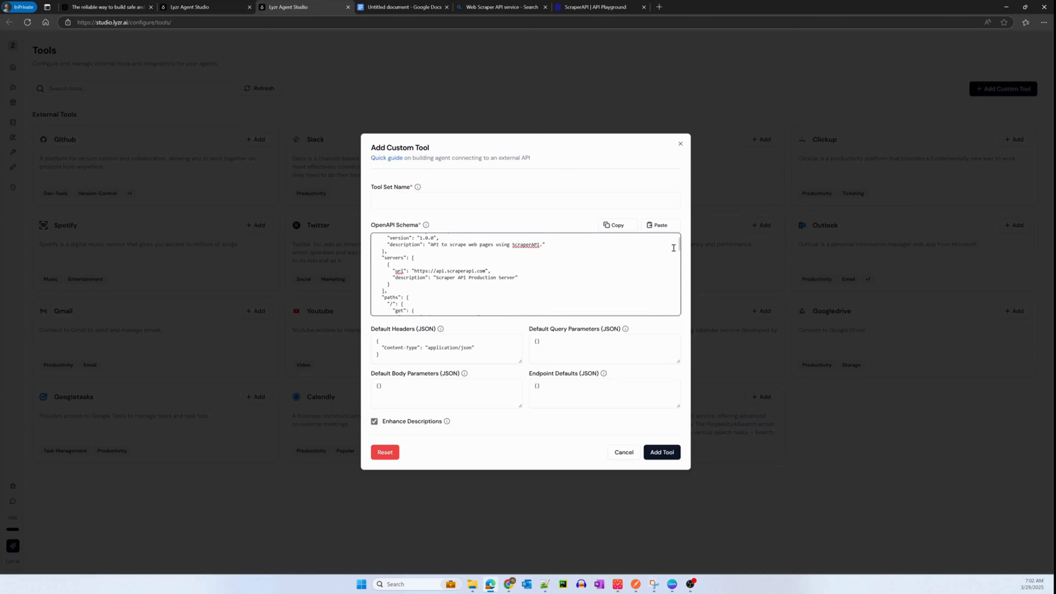
# - Review the custom tool's OpenAPI schema, including the server URL, the scrape operation and the api_key and url parameters
pyautogui.scroll(-2, 672, 252)
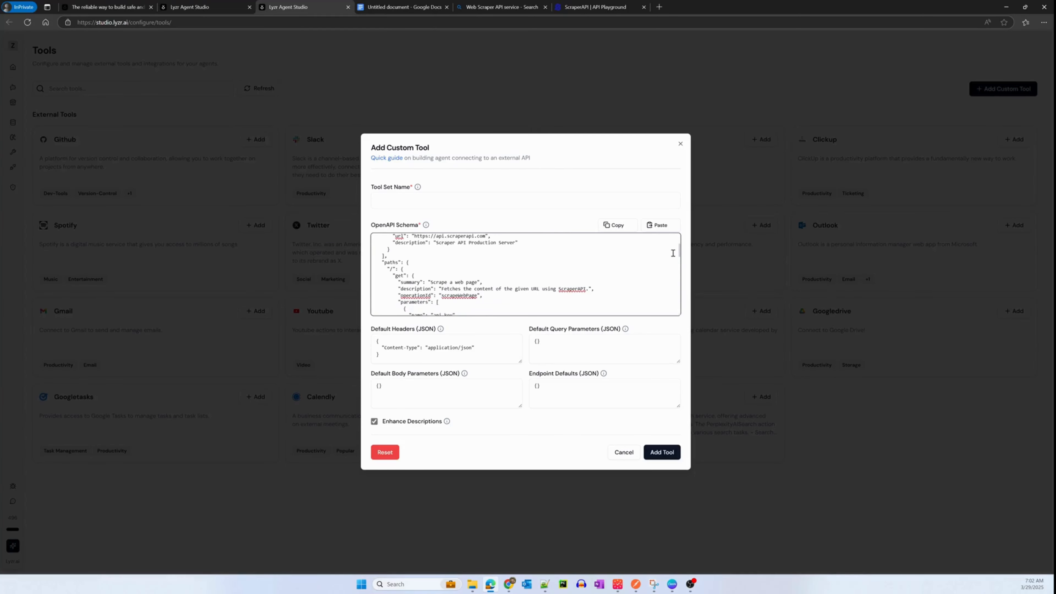
pyautogui.scroll(3, 673, 251)
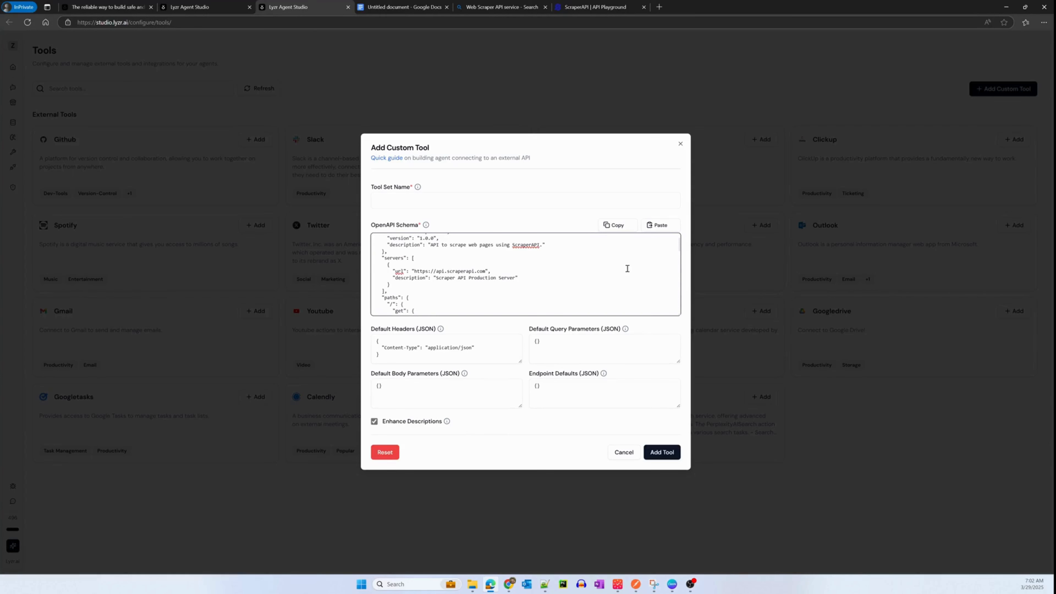
pyautogui.moveTo(678, 245); pyautogui.dragTo(681, 259)
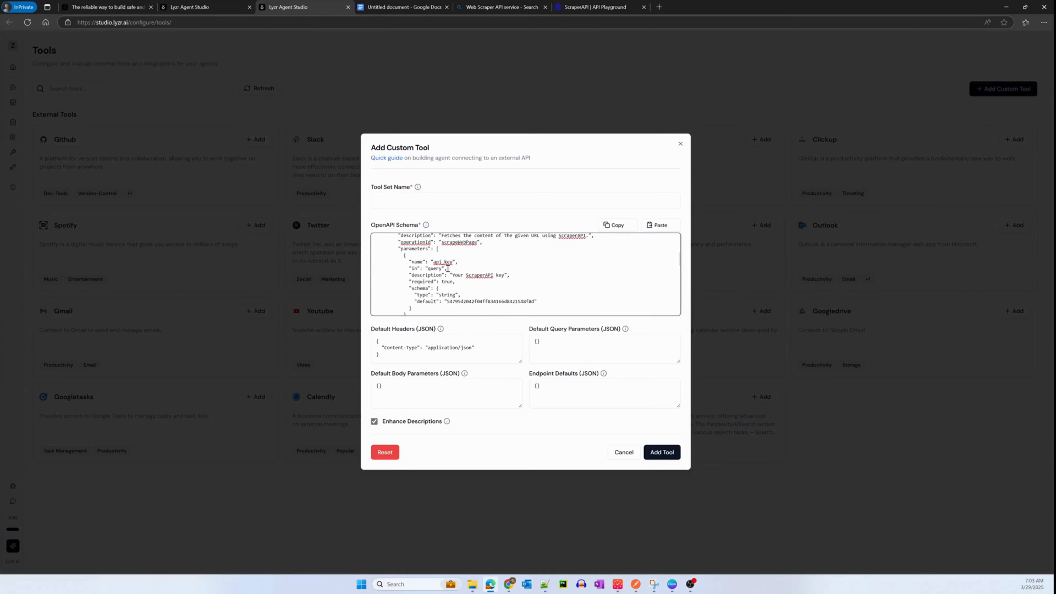
pyautogui.moveTo(681, 262); pyautogui.dragTo(678, 275)
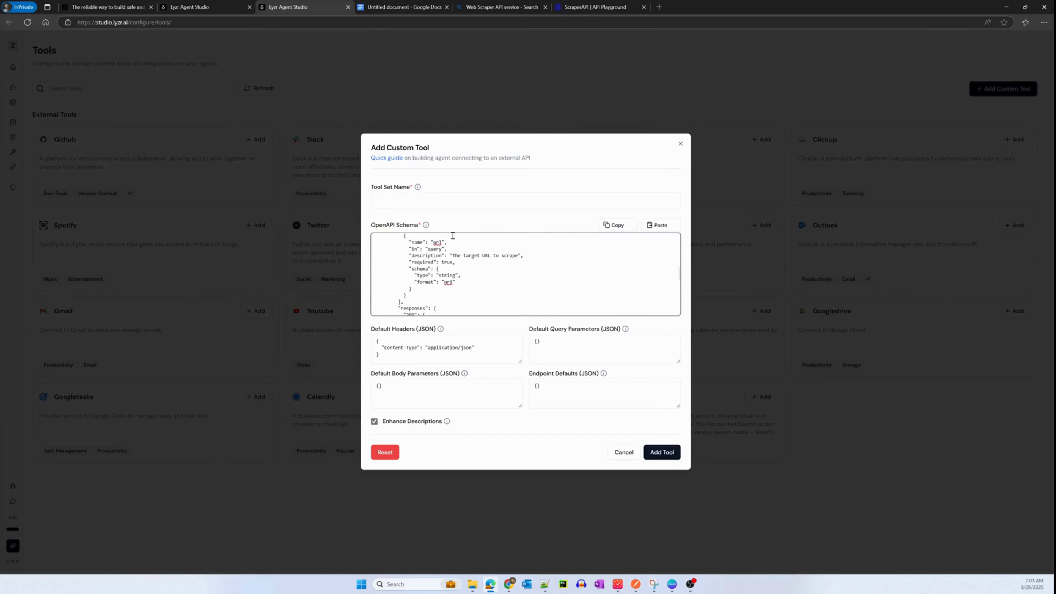
pyautogui.scroll(5, 680, 246)
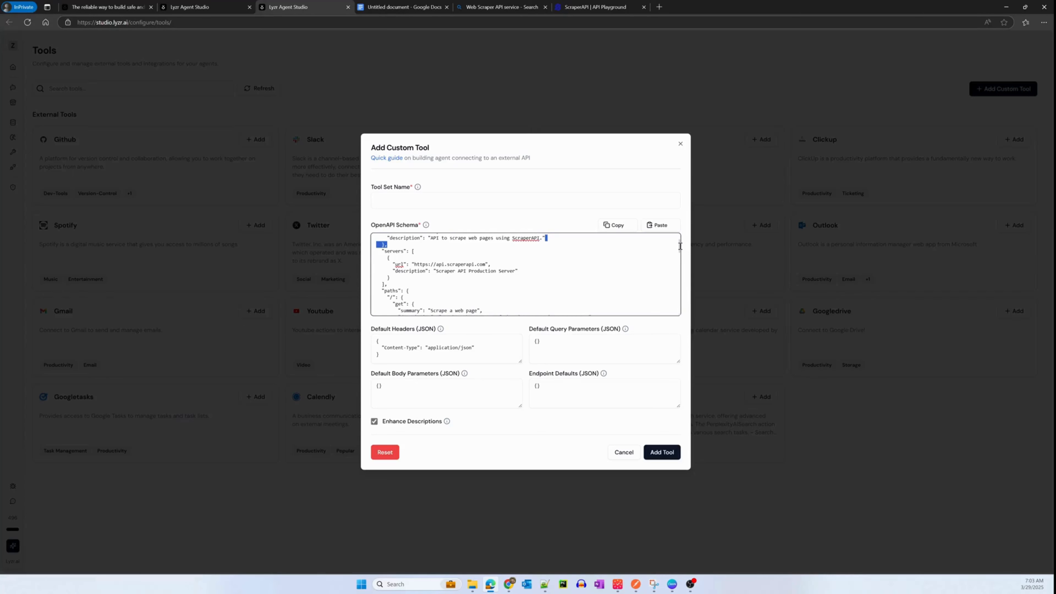
pyautogui.scroll(-5, 680, 246)
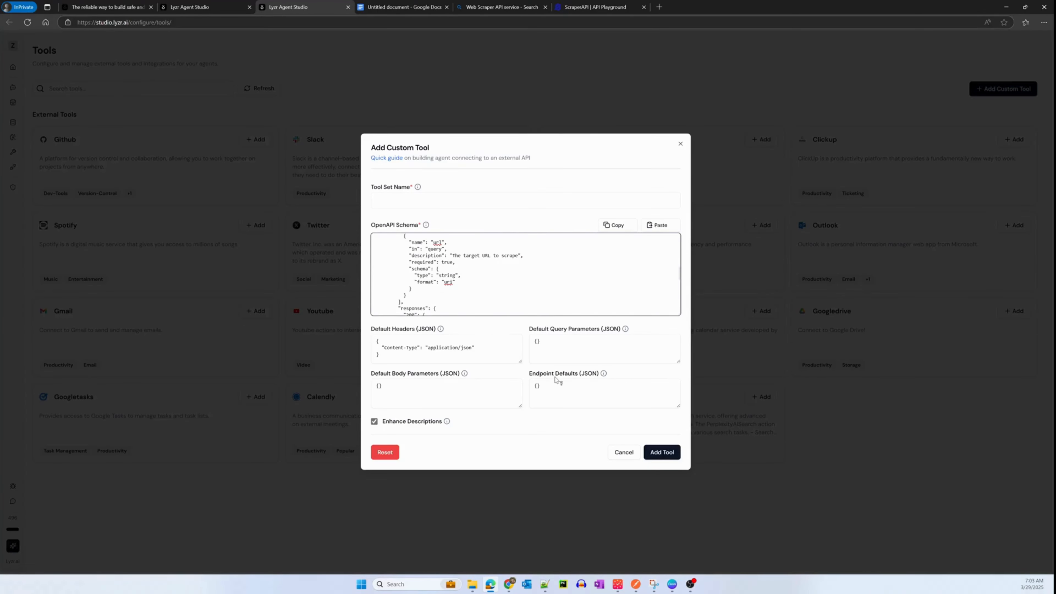
# - Name the tool set ScraperAPITool and add the custom tool
pyautogui.click(387, 199)
pyautogui.write('Sc')
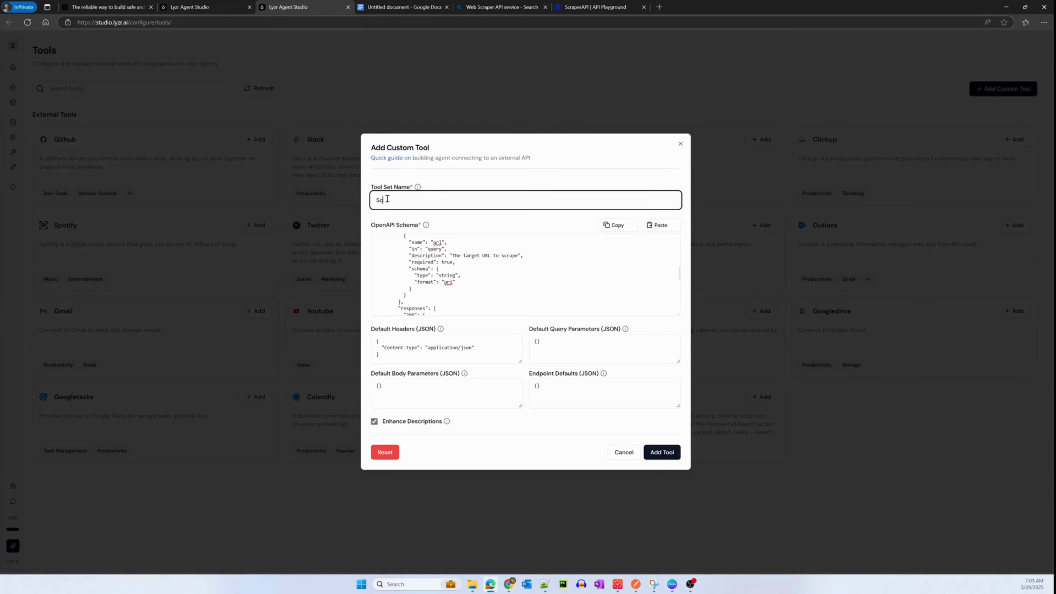
pyautogui.write('raperAPITool')
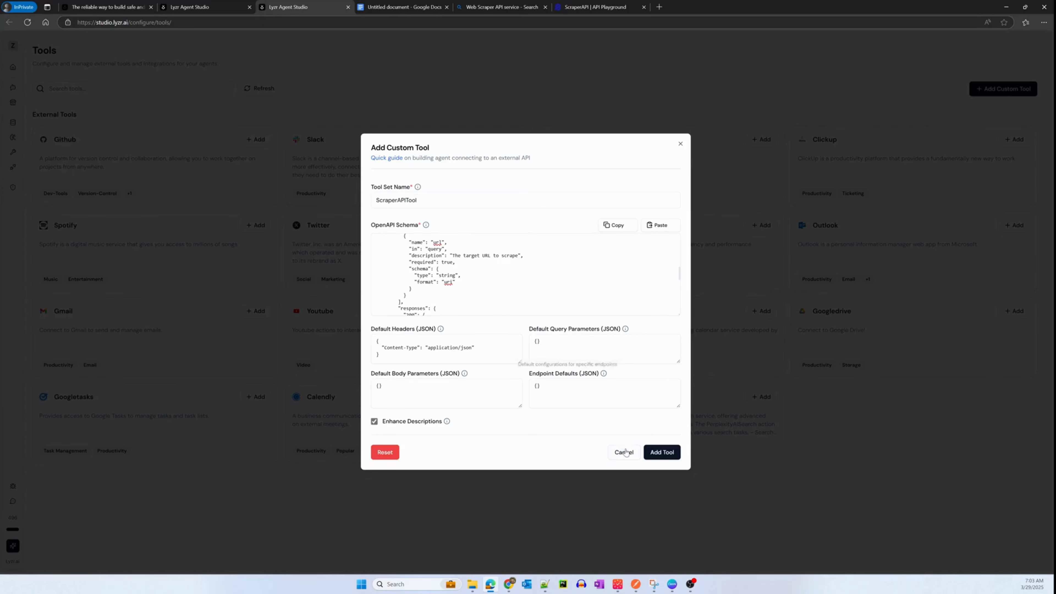
pyautogui.click(657, 454)
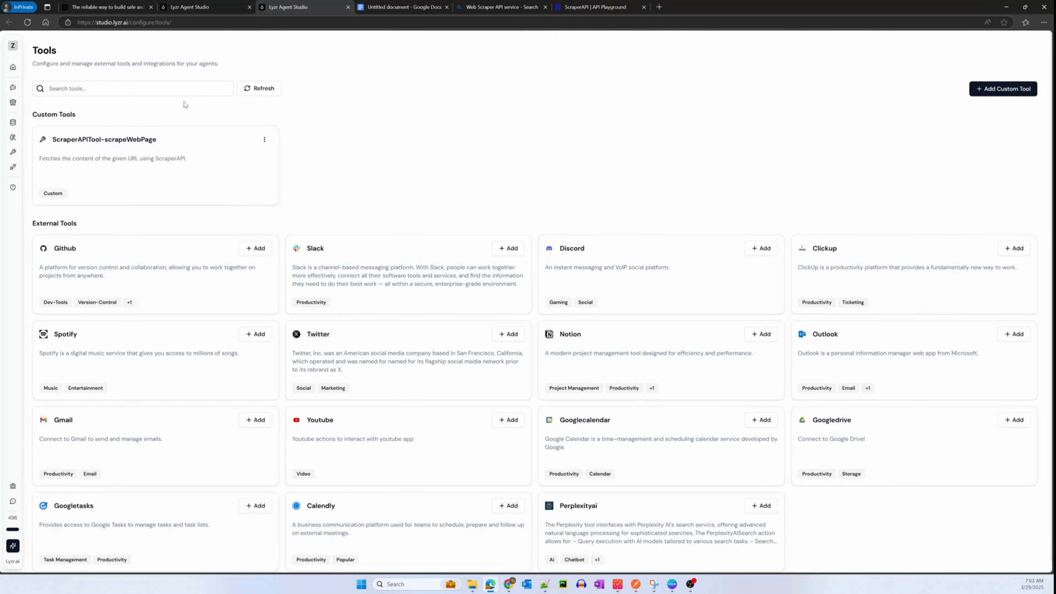
# - Add the Openapi-ScraperAPITool-scrapeWebPage tool with the usage "Pass the given URL as parameter as specified in the specs" and create the agent
pyautogui.click(193, 7)
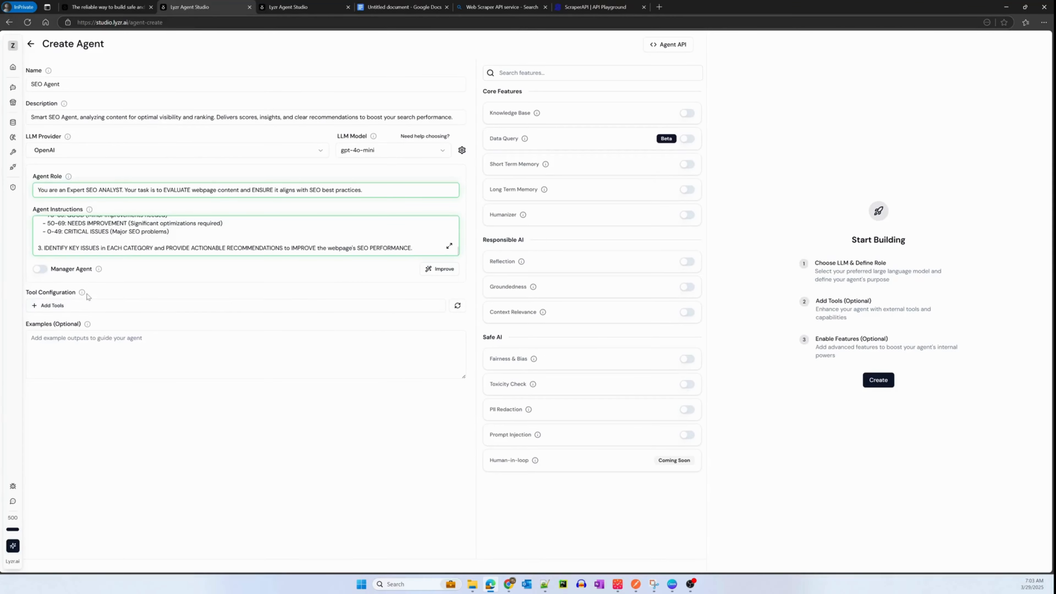
pyautogui.click(61, 307)
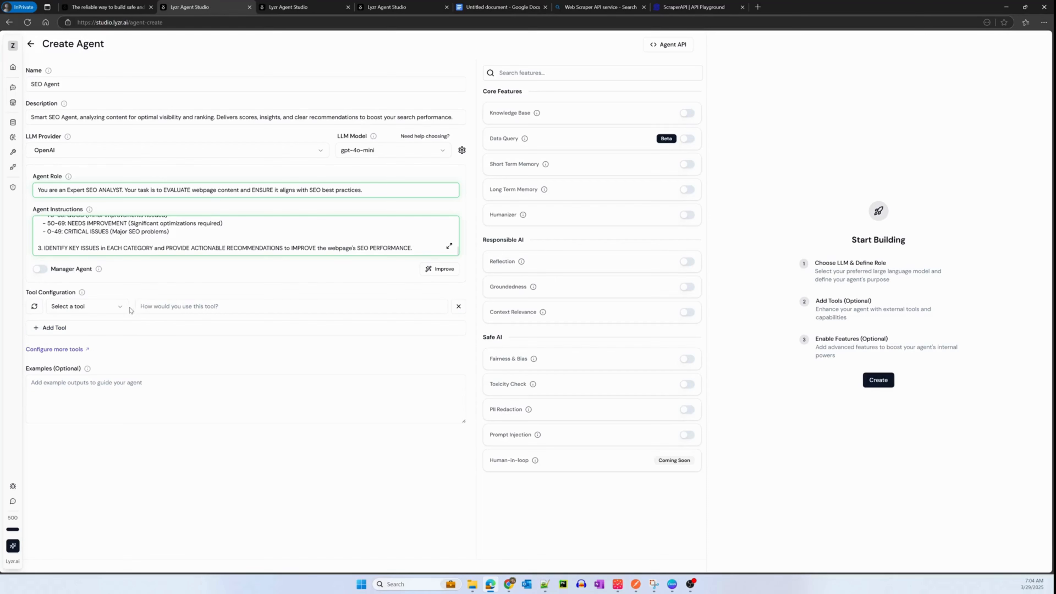
pyautogui.click(122, 309)
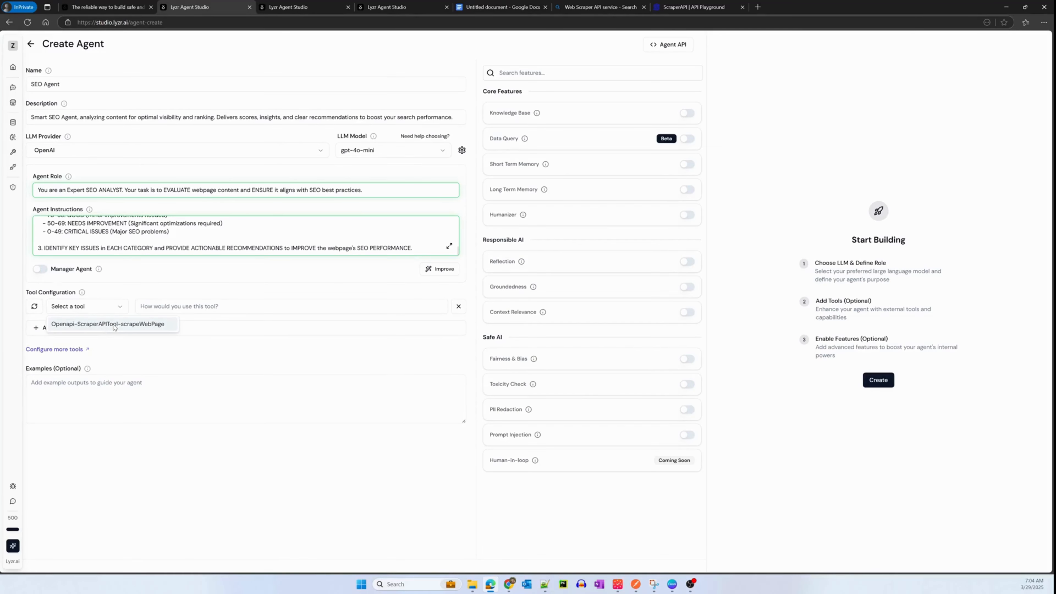
pyautogui.click(125, 324)
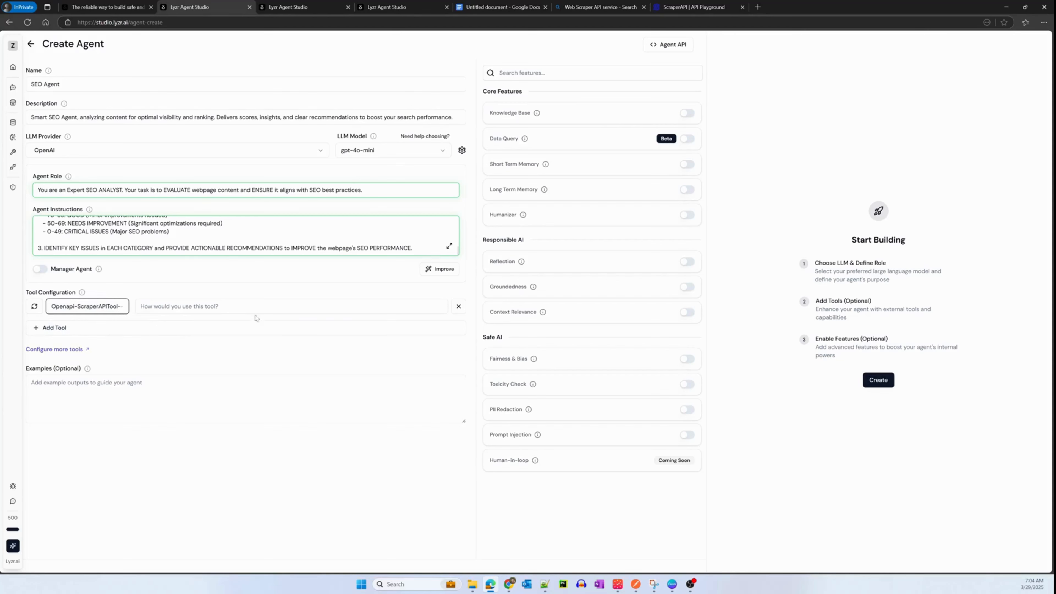
pyautogui.click(239, 306)
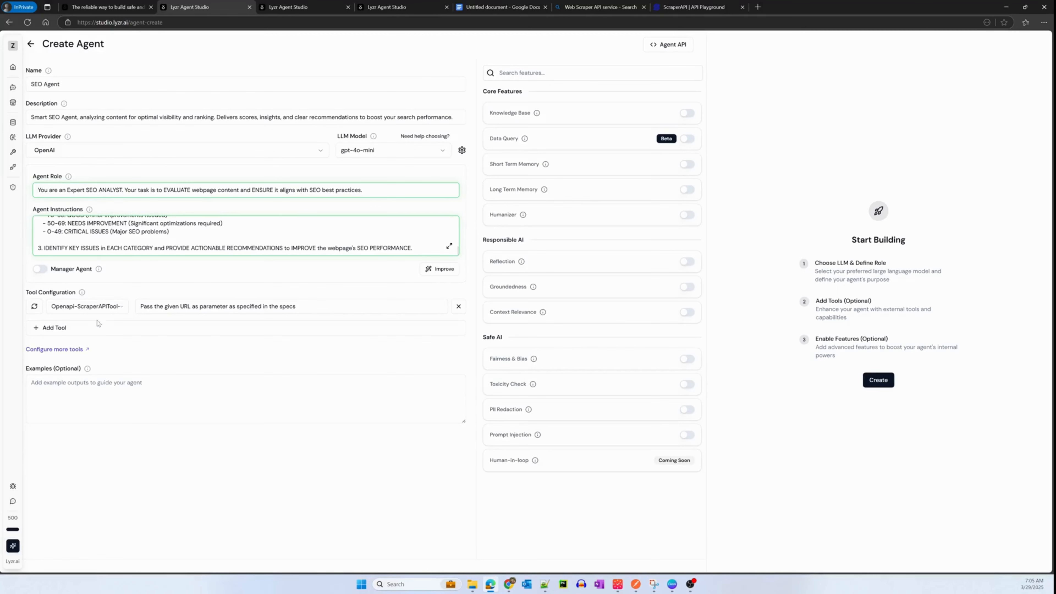
pyautogui.click(876, 381)
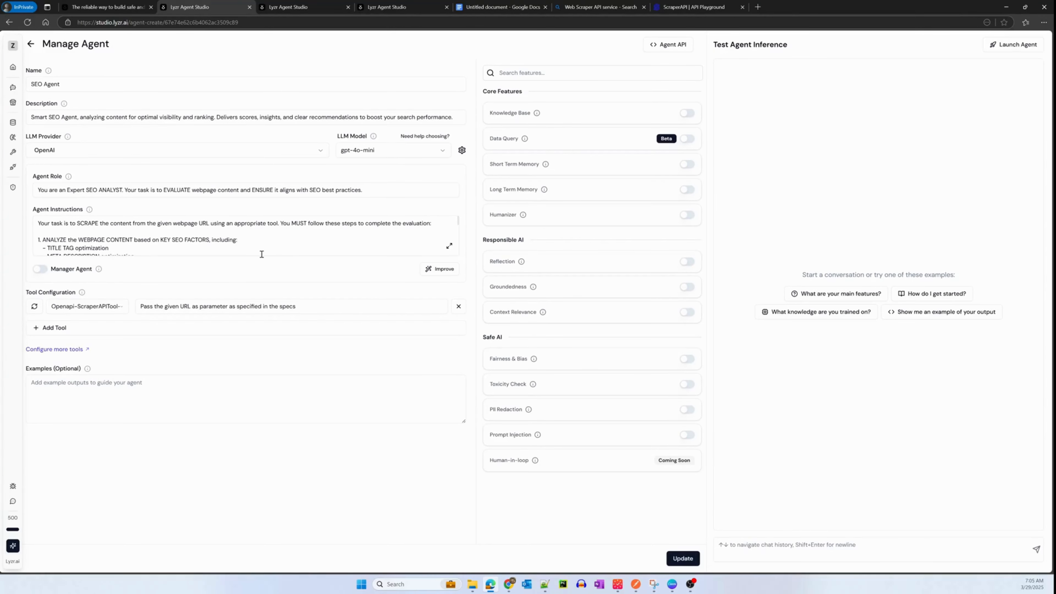
pyautogui.click(777, 548)
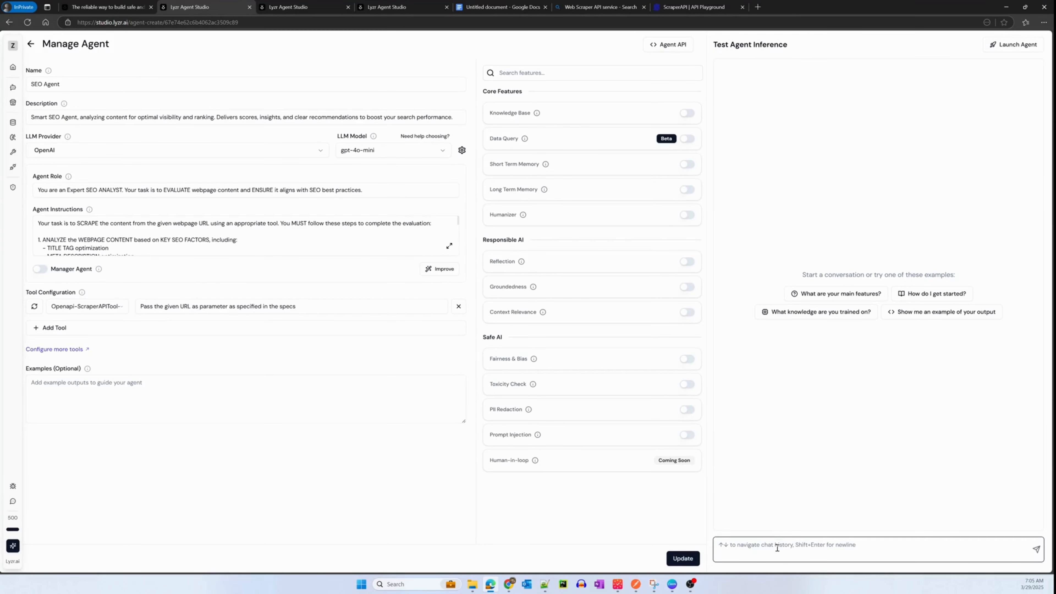
pyautogui.write('Analyse http://zahee')
pyautogui.press('BackSpace')
pyautogui.write('re.com')
pyautogui.press('Return')
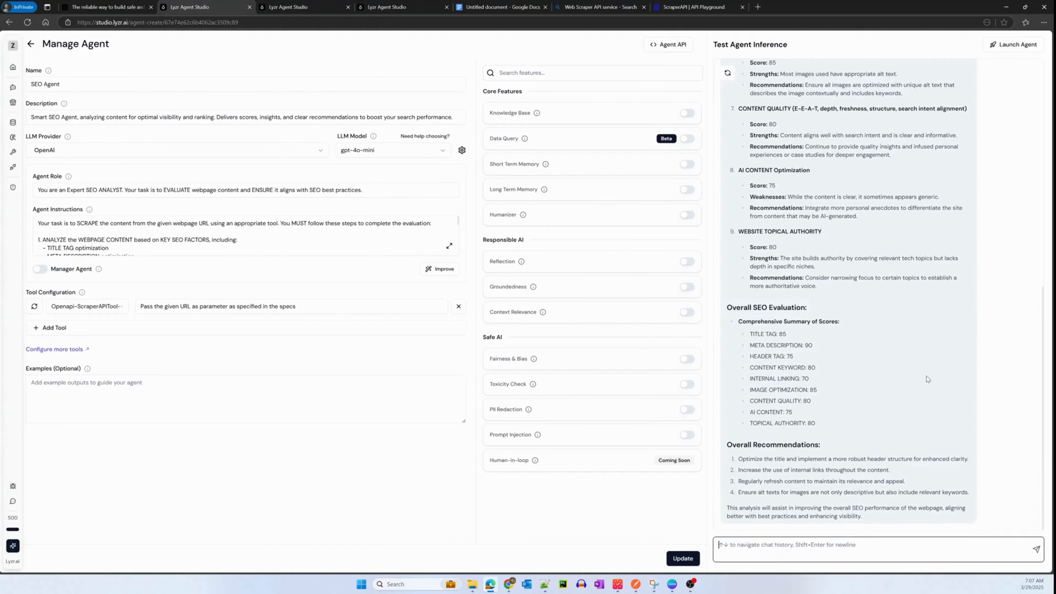
pyautogui.moveTo(1042, 326); pyautogui.dragTo(1026, 215)
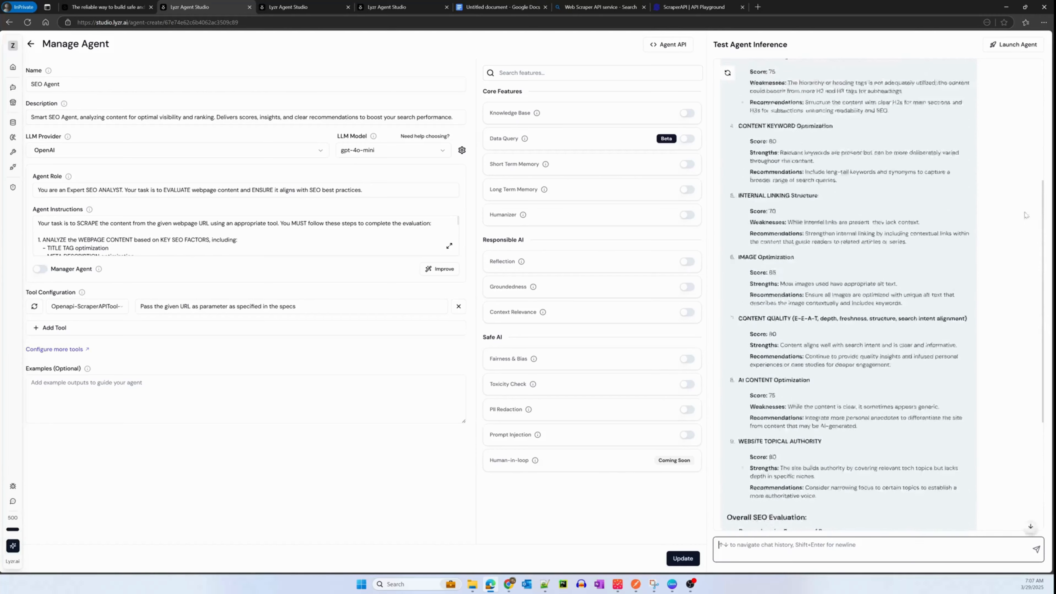
pyautogui.scroll(5, 793, 160)
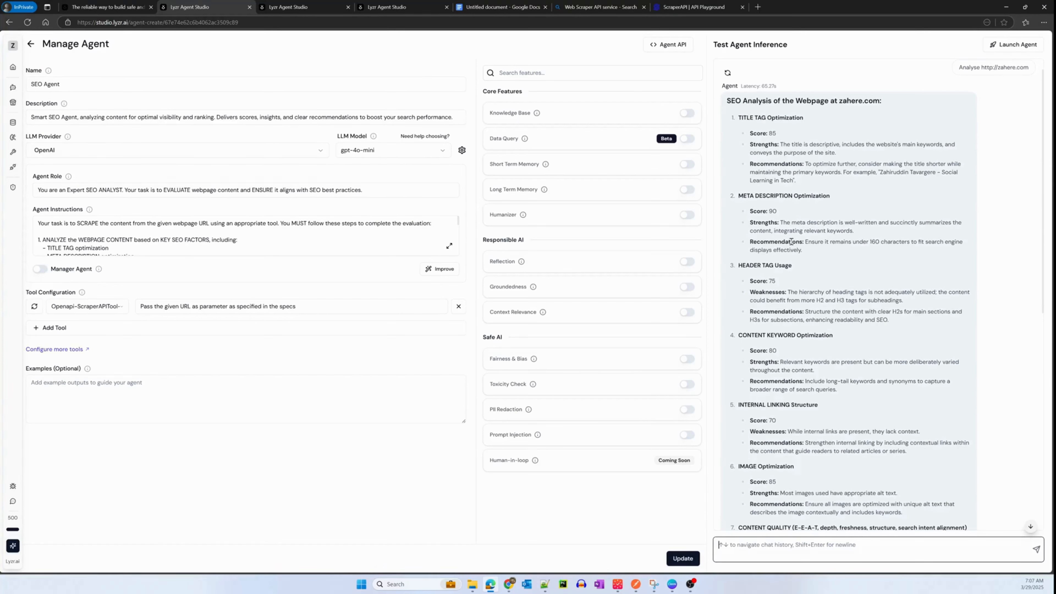
pyautogui.scroll(-8, 794, 258)
# - Open the page source of the analysed website and examine its title tag and meta description
pyautogui.click(798, 9)
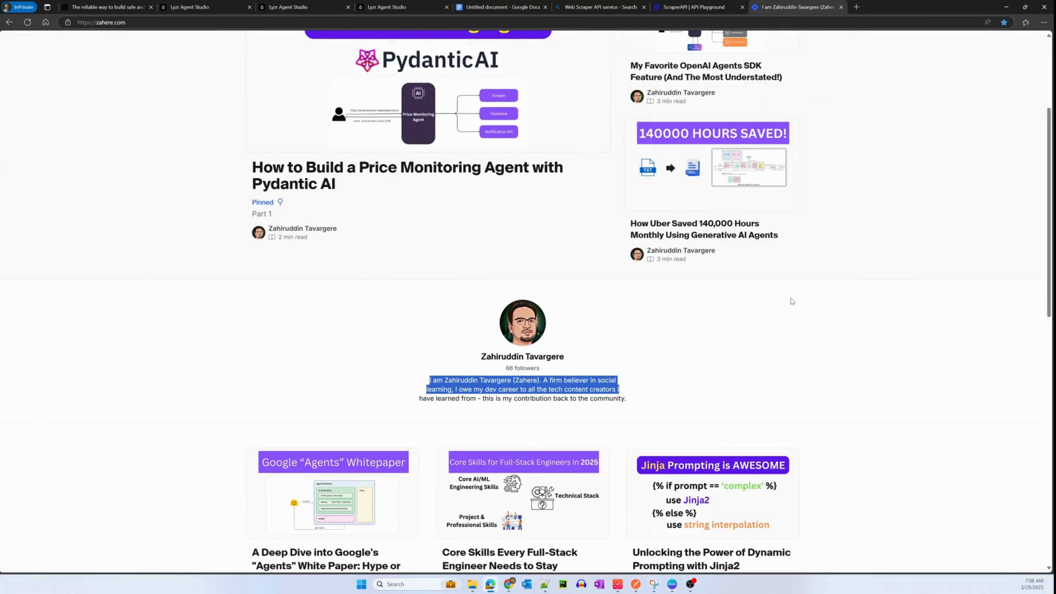
pyautogui.click(791, 300)
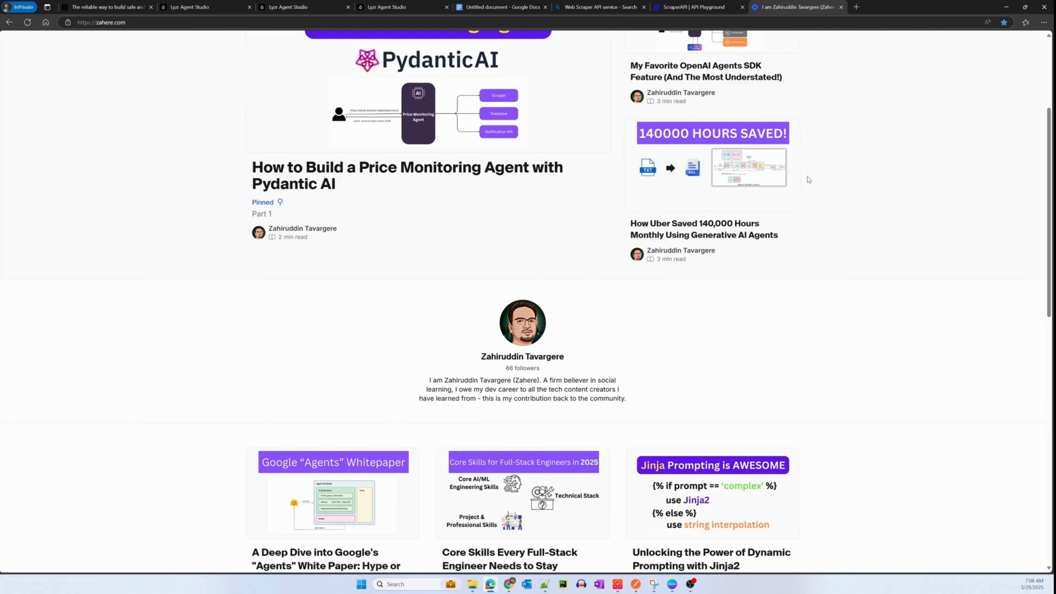
pyautogui.hotkey('ctrl', 'u')
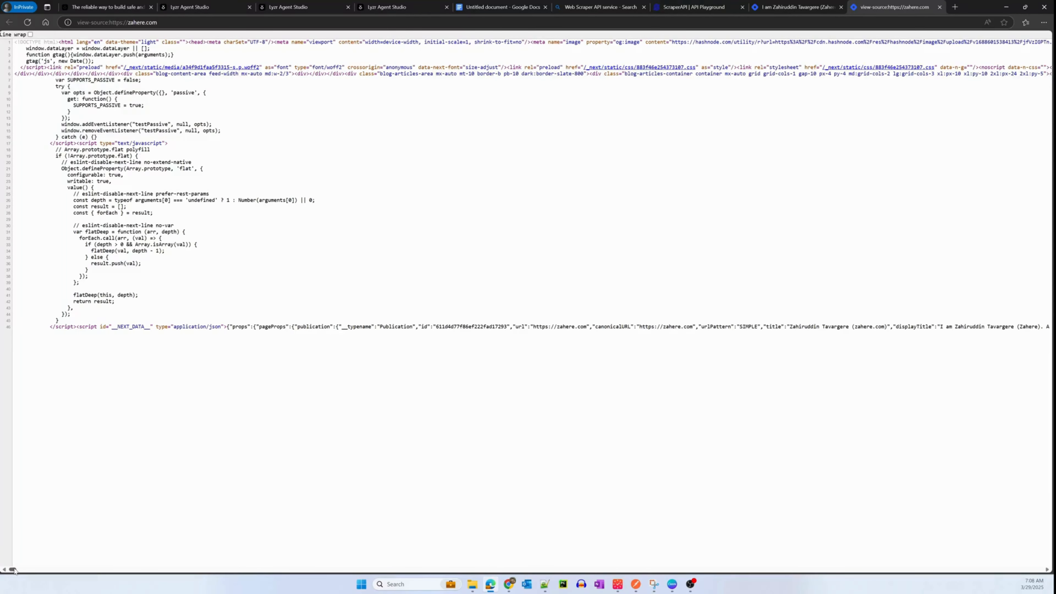
pyautogui.moveTo(13, 569); pyautogui.dragTo(22, 574)
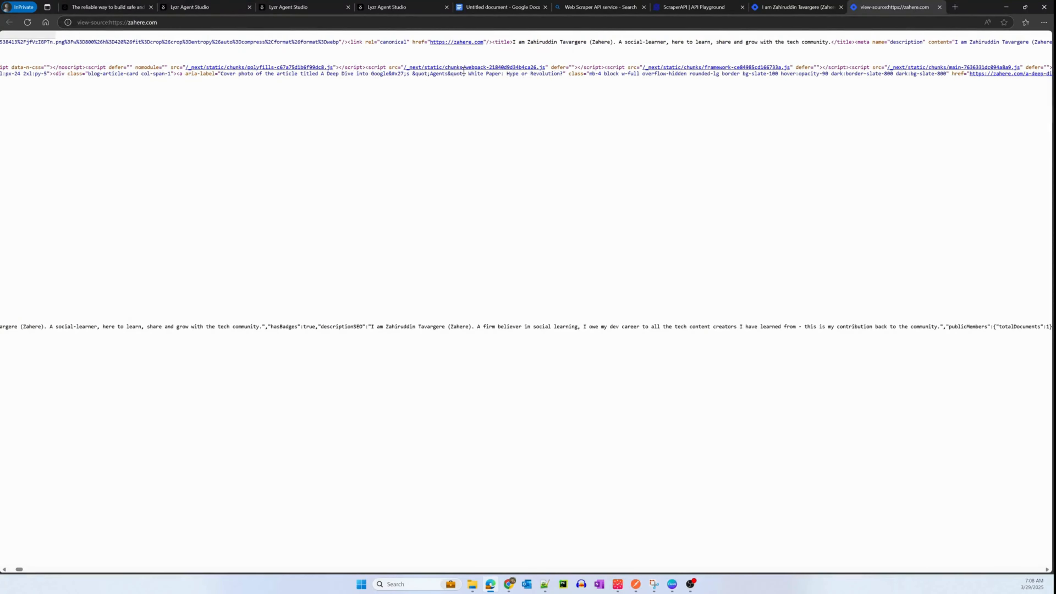
pyautogui.moveTo(513, 42); pyautogui.dragTo(829, 43)
pyautogui.click(934, 55)
pyautogui.moveTo(22, 571); pyautogui.dragTo(25, 570)
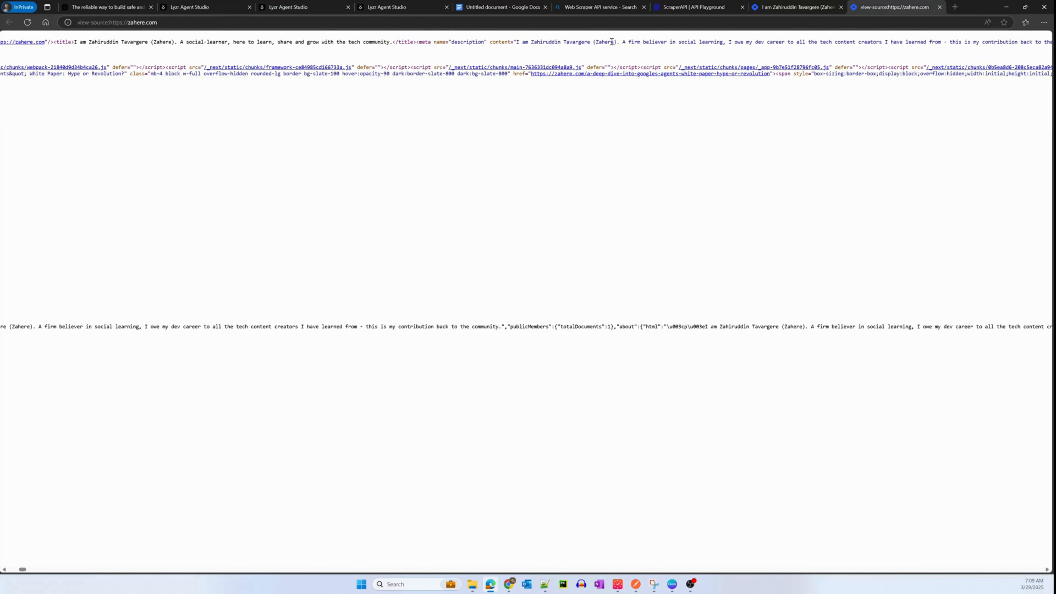
pyautogui.moveTo(735, 41); pyautogui.dragTo(873, 42)
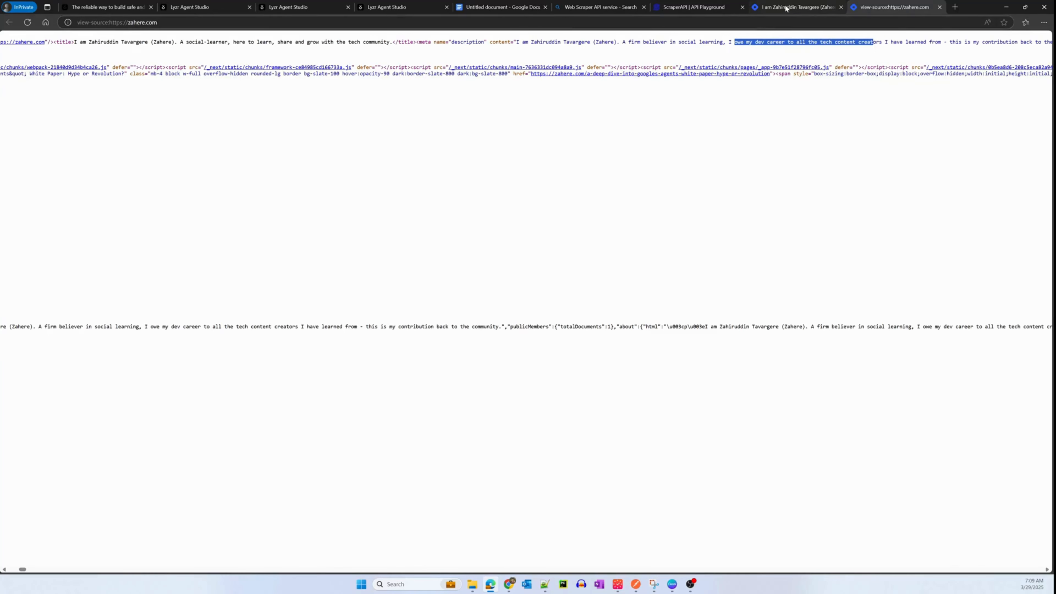
# - Return to the agent's report and review the suggested title, the remaining categories and the overall recommendations
pyautogui.click(212, 7)
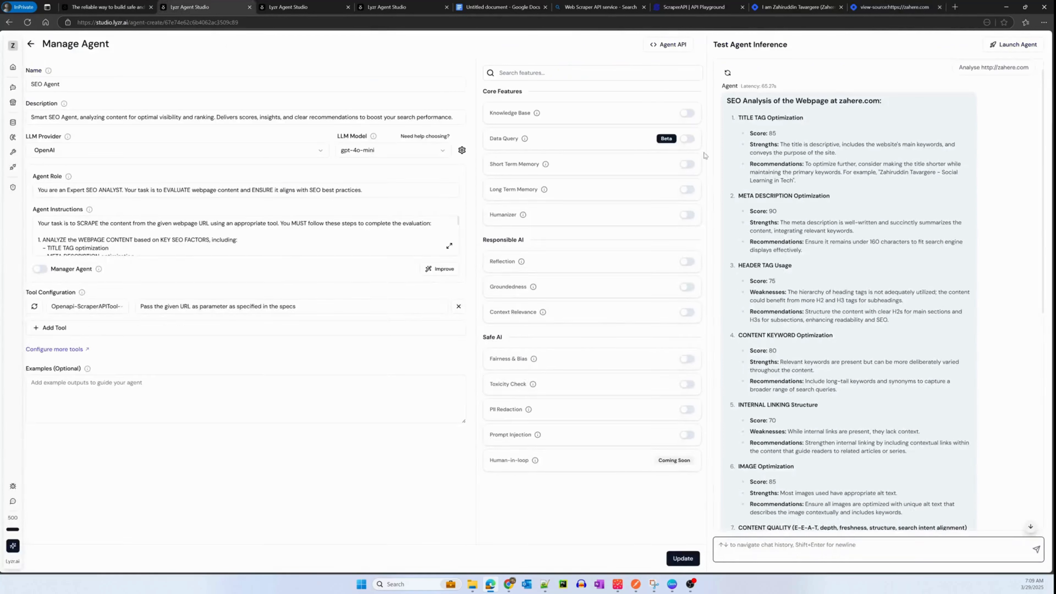
pyautogui.click(861, 173)
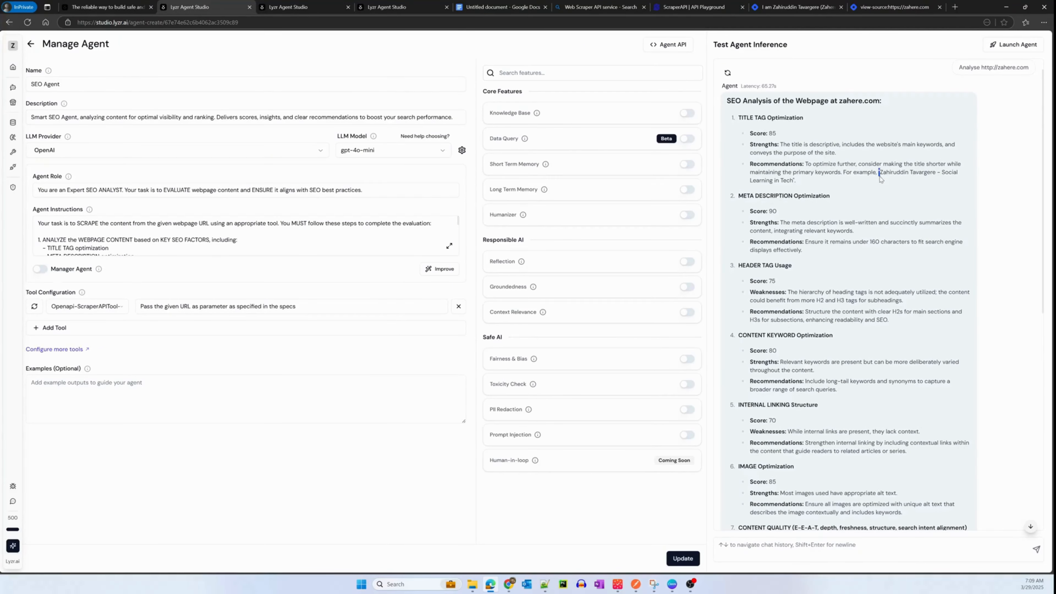
pyautogui.moveTo(878, 172); pyautogui.dragTo(796, 180)
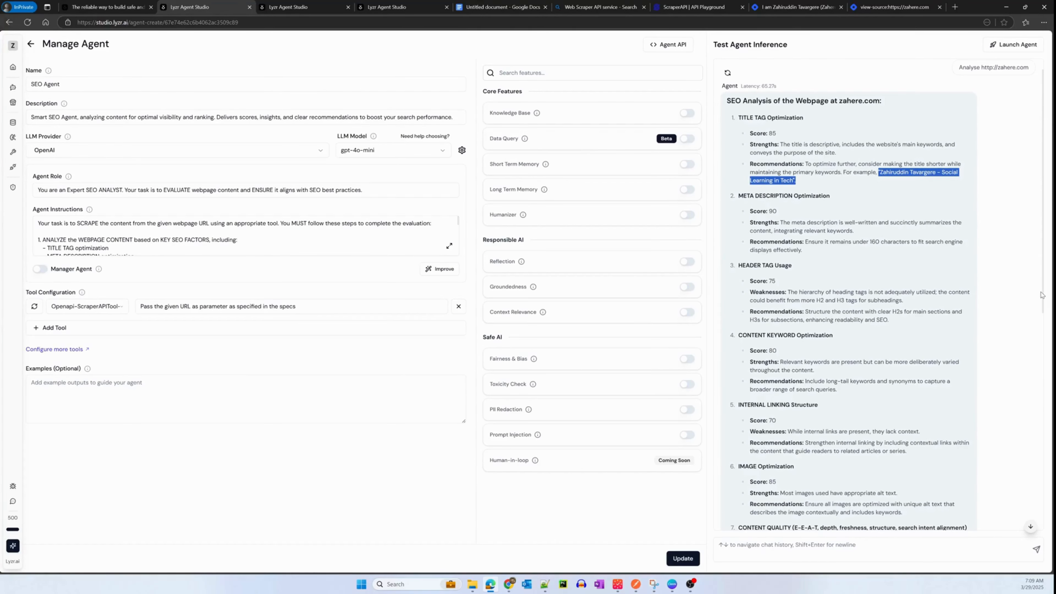
pyautogui.moveTo(1042, 294); pyautogui.dragTo(1031, 516)
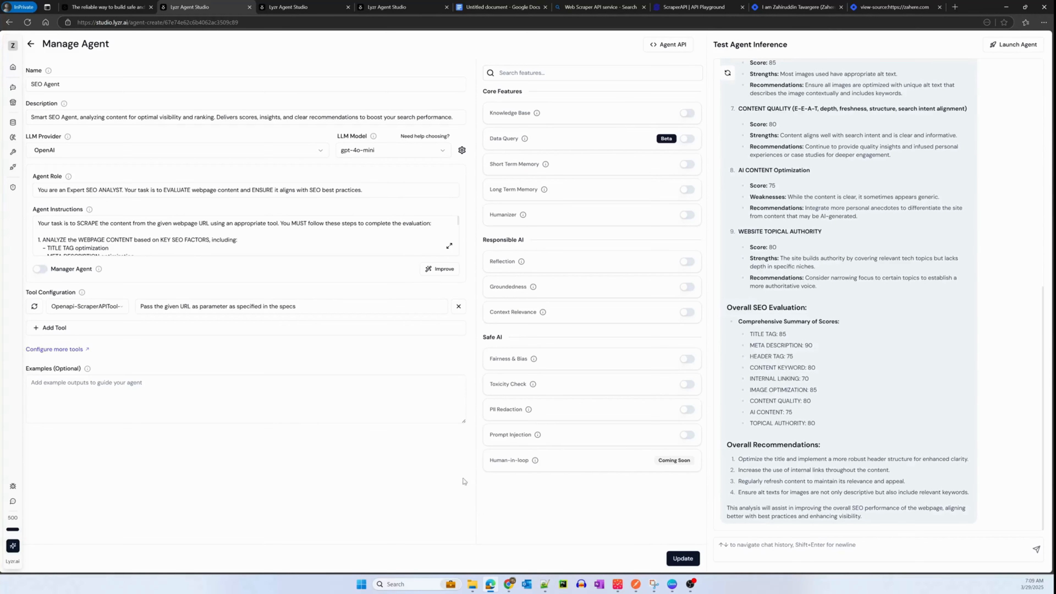
# - Copy "Generate a structured JSON output** in the following format:" from item 4 of the Google Docs instructions
pyautogui.click(503, 11)
pyautogui.click(555, 376)
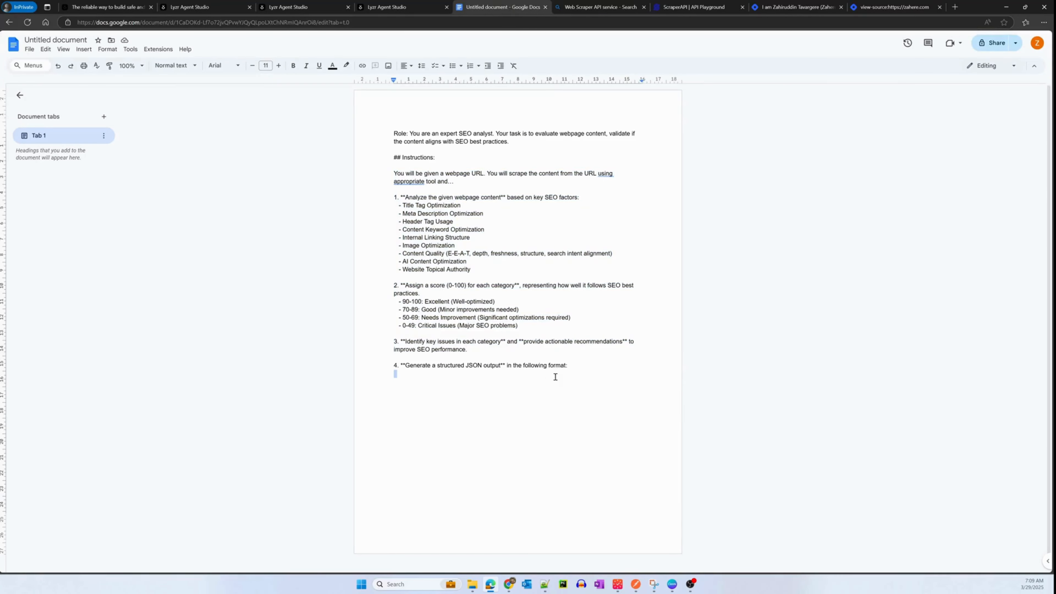
pyautogui.moveTo(577, 365); pyautogui.dragTo(405, 368)
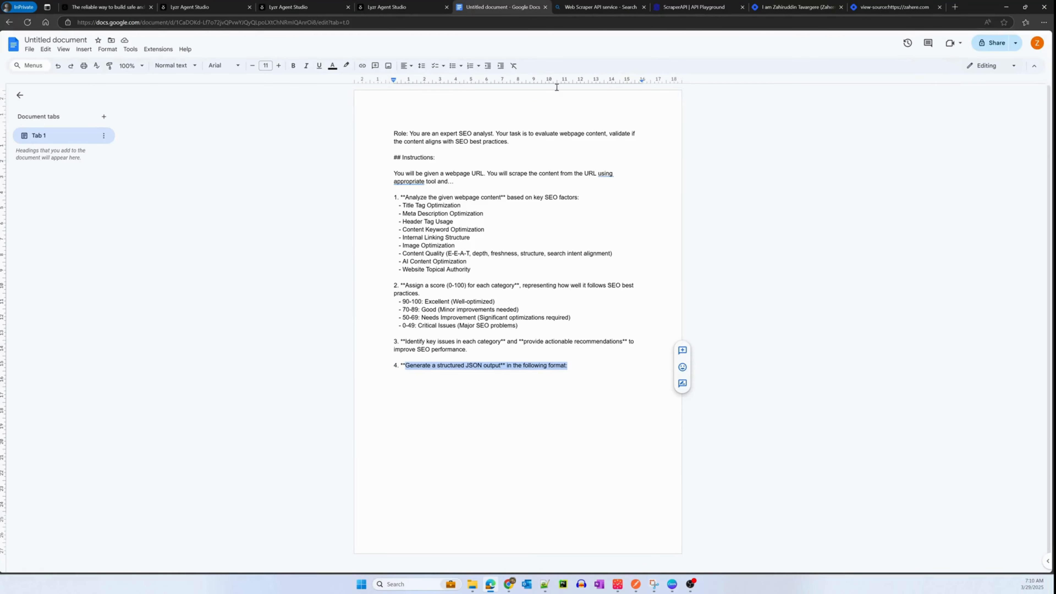
# - Append the copied JSON output sentence to the SEO Agent's instructions as item 4 and save the instructions
pyautogui.click(291, 8)
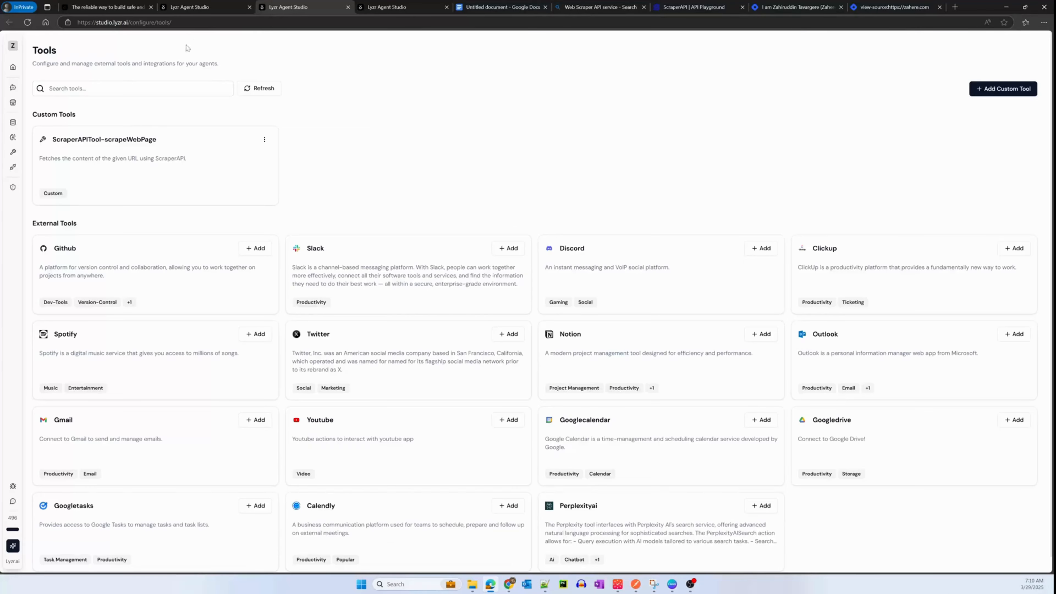
pyautogui.click(200, 7)
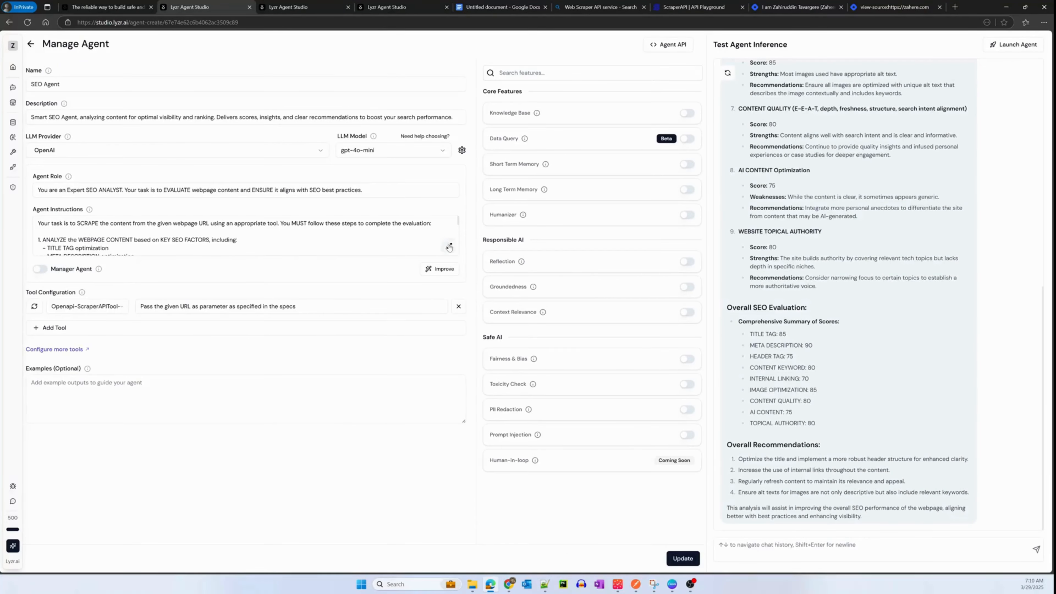
pyautogui.click(338, 241)
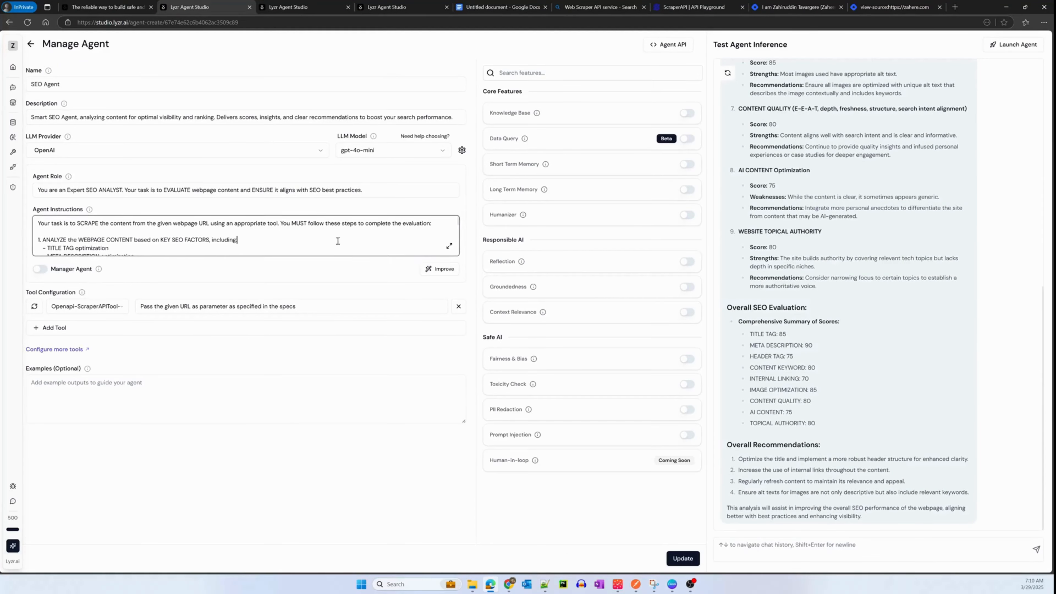
pyautogui.click(449, 246)
pyautogui.scroll(-3, 651, 312)
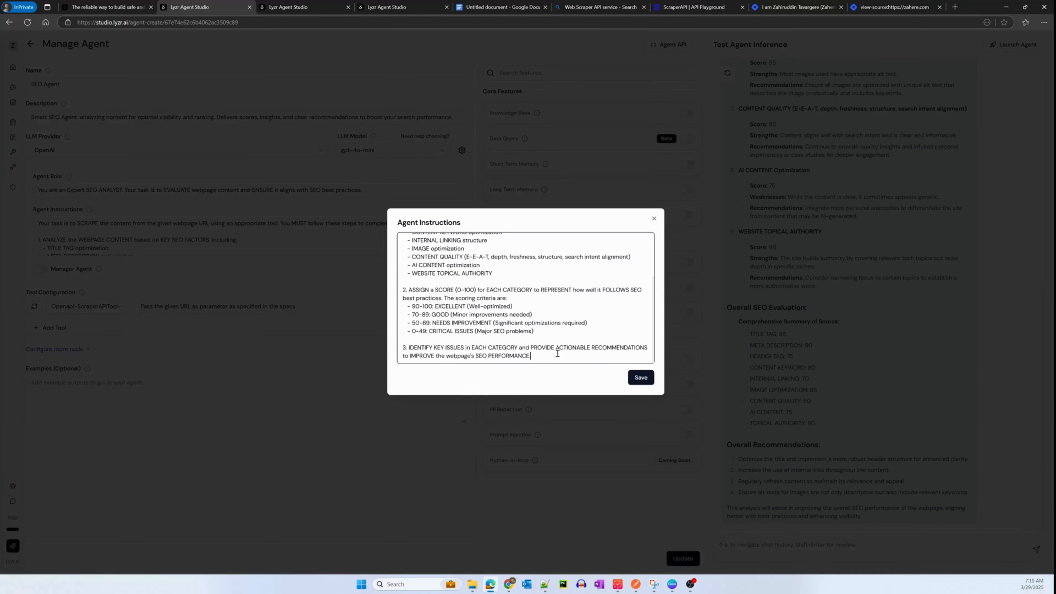
pyautogui.press('Return')
pyautogui.press('Return')
pyautogui.write('4.')
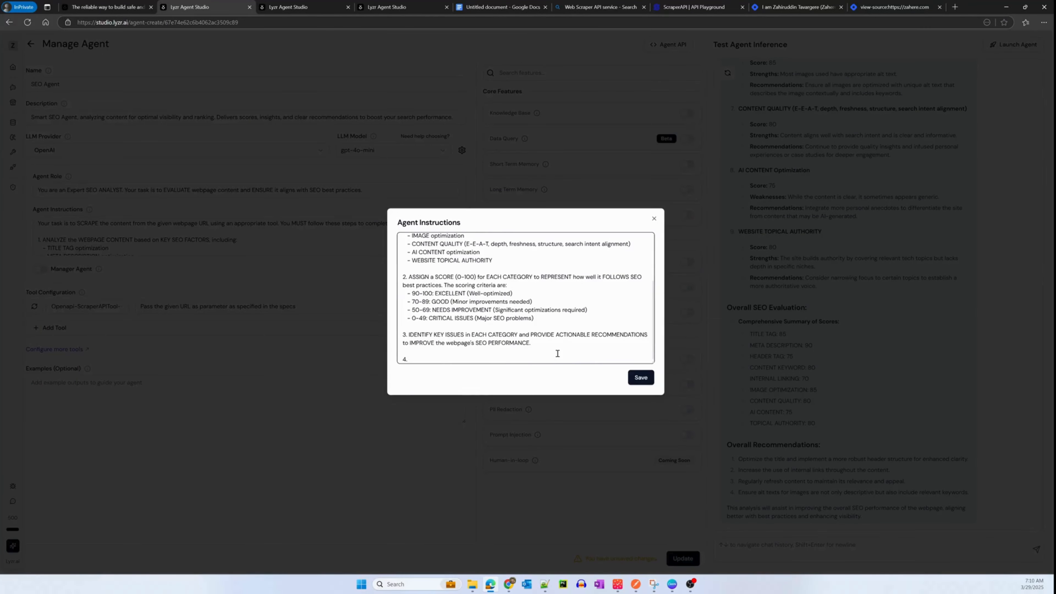
pyautogui.write('Generate a structured JSON output** in the following format:')
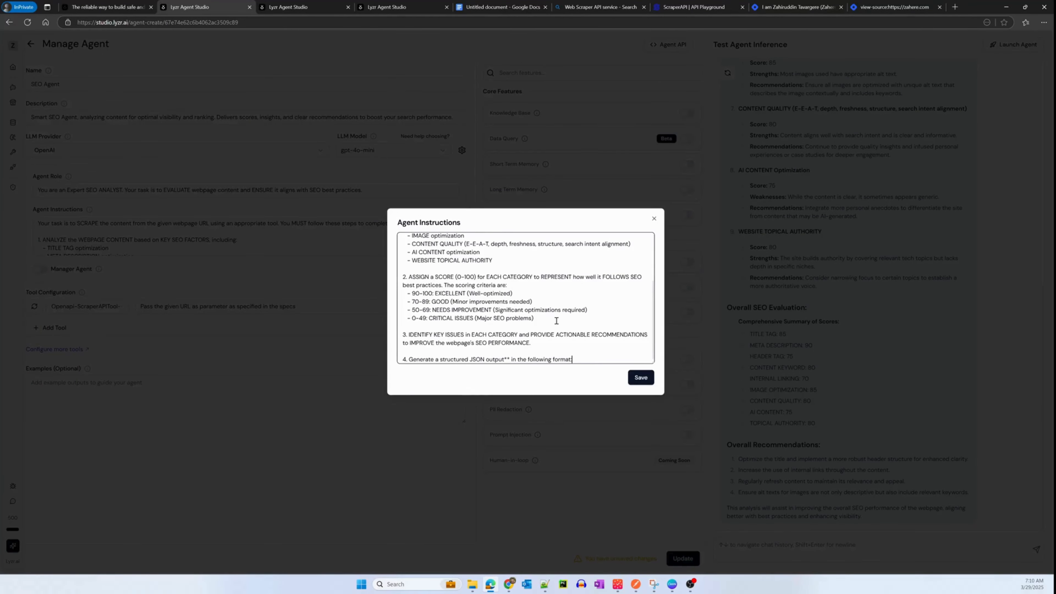
pyautogui.click(644, 379)
# - Fill Examples with the sample JSON output containing url, title, description, overall_seo_score and categories, and update the agent
pyautogui.click(146, 420)
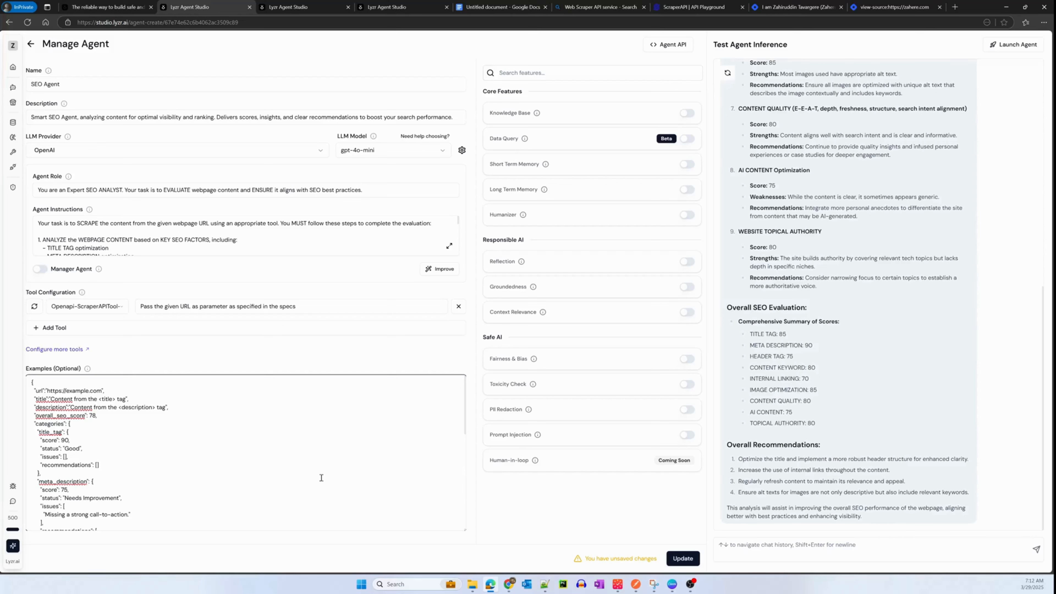
pyautogui.click(683, 559)
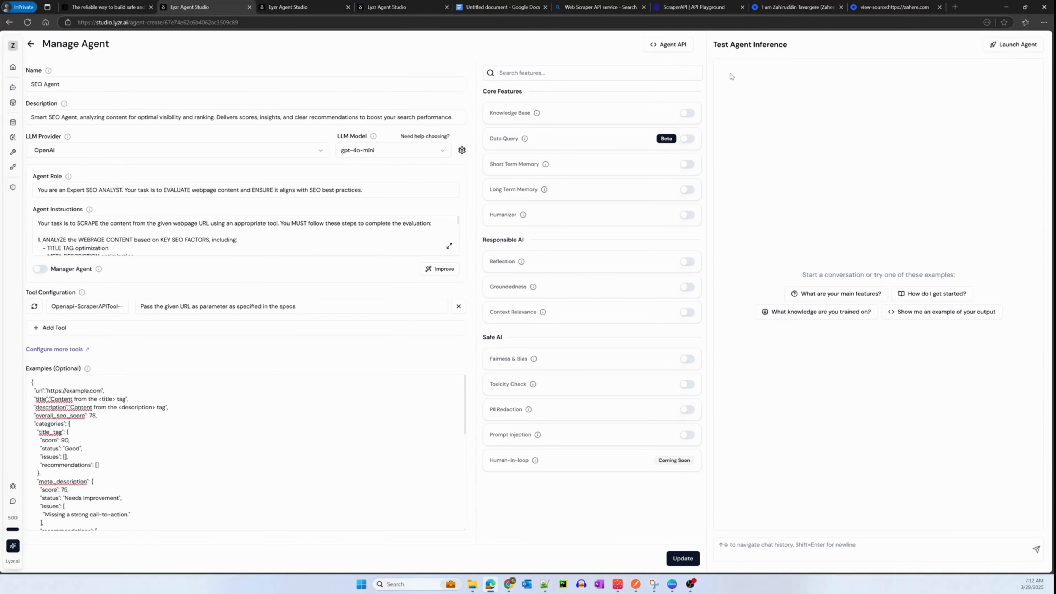
pyautogui.click(752, 547)
pyautogui.hotkey('ctrl', 'v')
pyautogui.hotkey('ctrl', 'a')
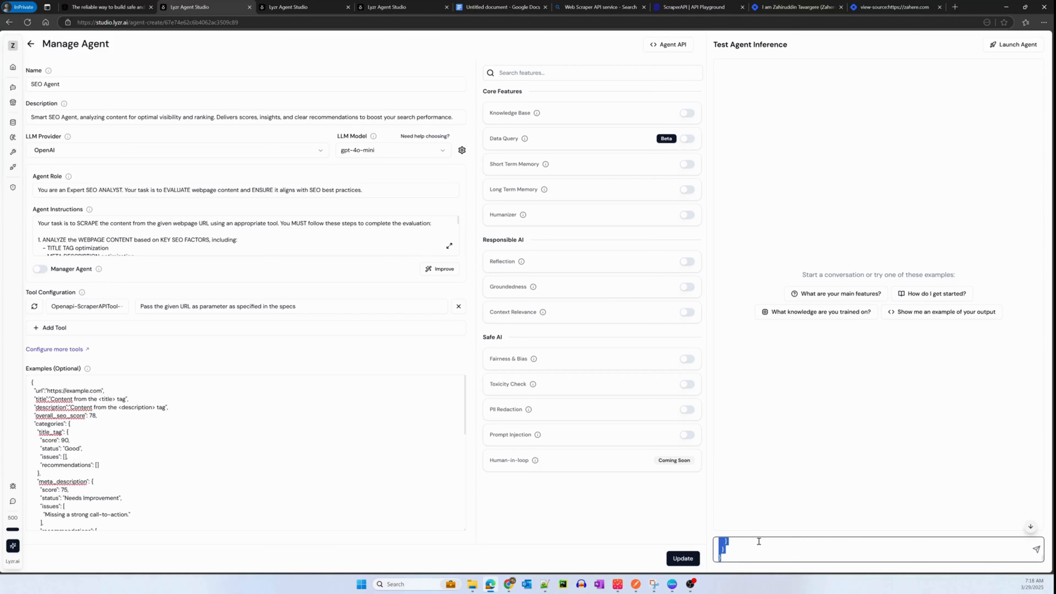
pyautogui.press('BackSpace')
pyautogui.write('Analyse https://zahere.com')
pyautogui.press('Return')
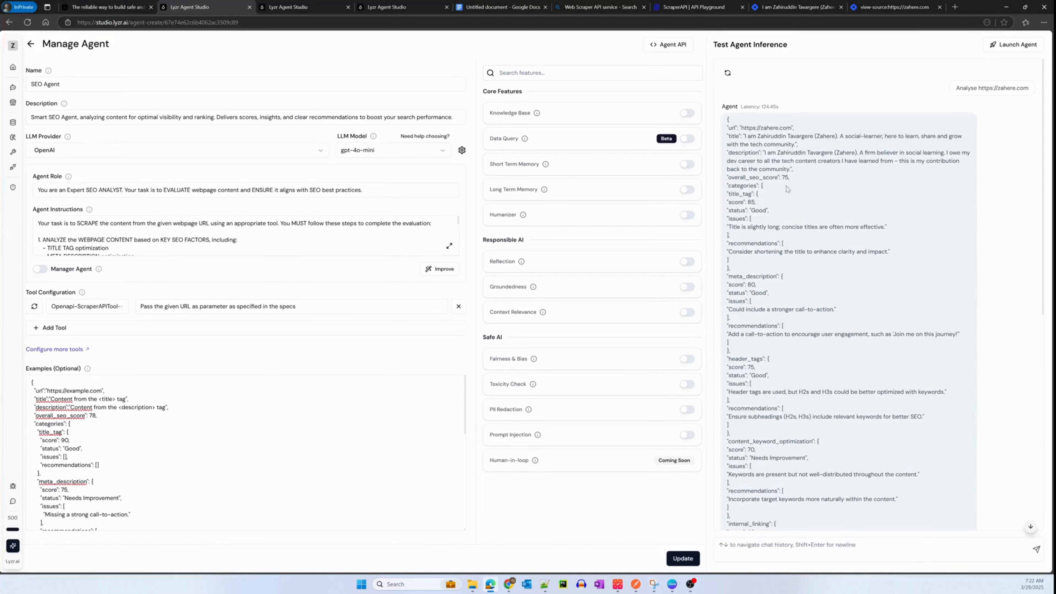
# - View the Agent API details, covering the agent JSON and the inference request, and close them
pyautogui.click(675, 44)
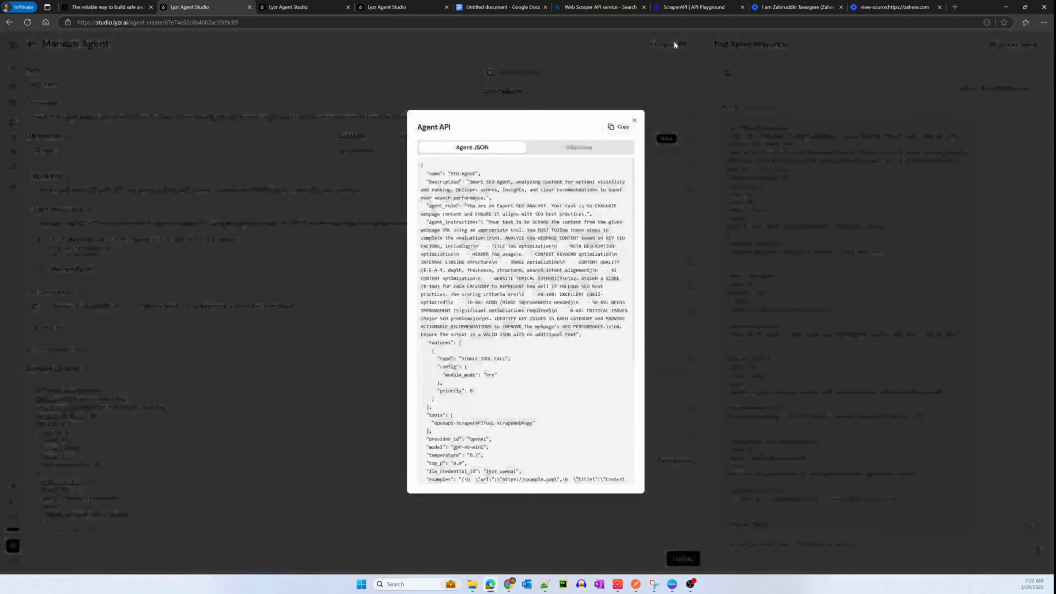
pyautogui.click(579, 147)
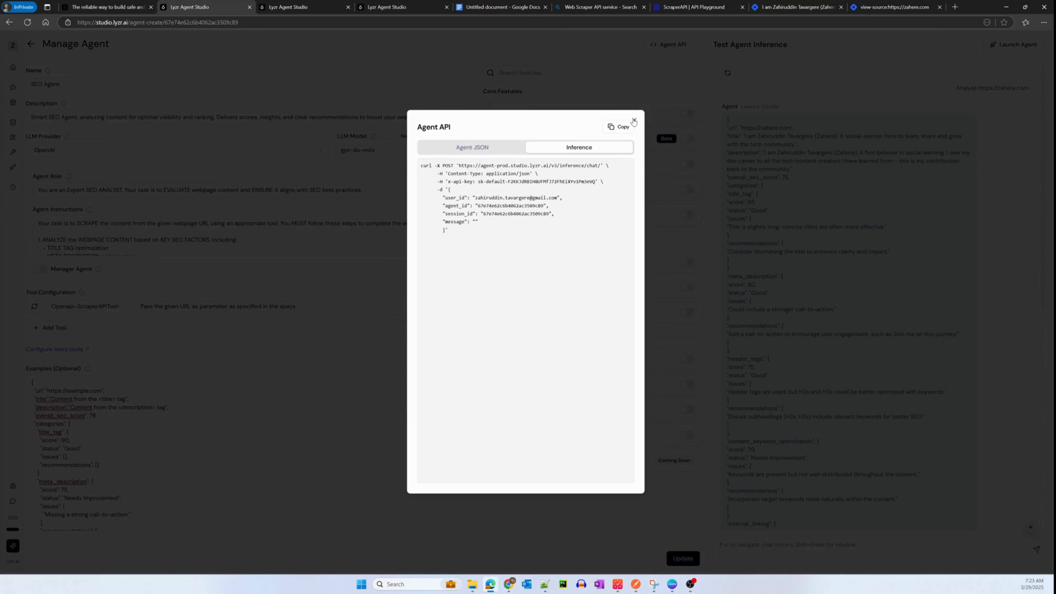
pyautogui.click(634, 120)
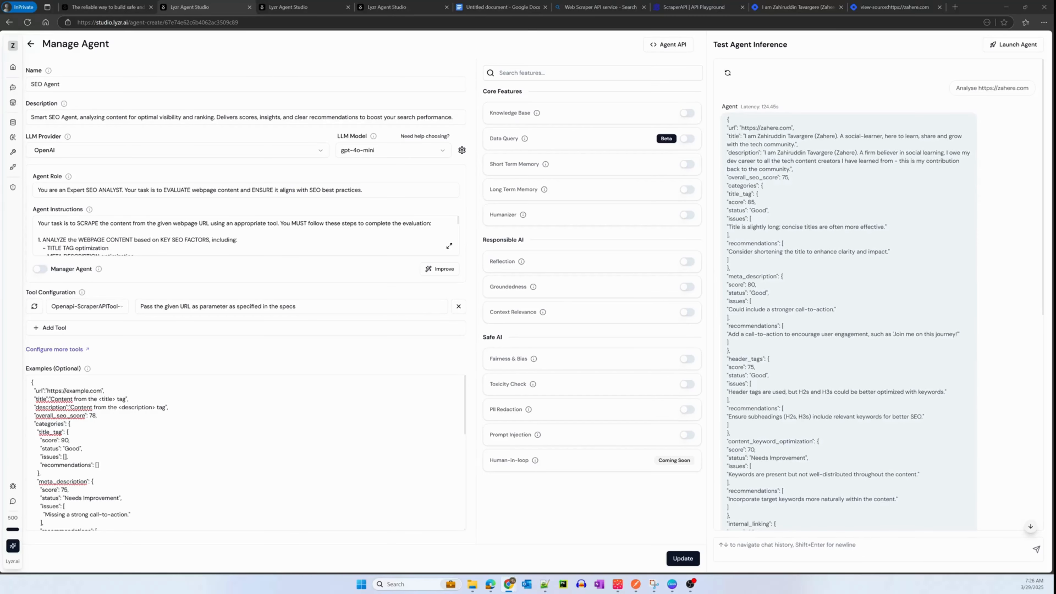